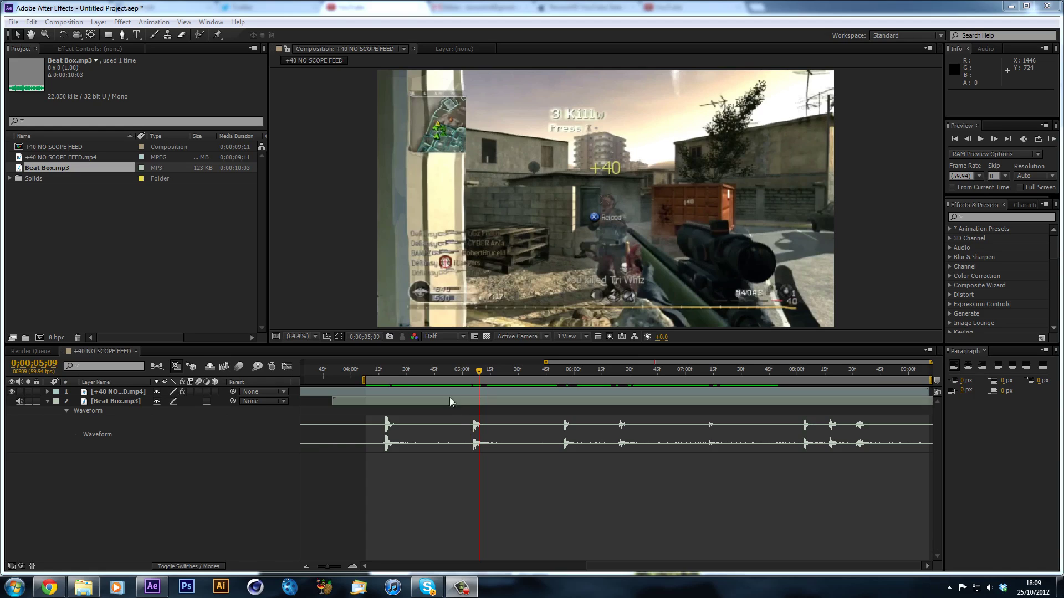
# Show the Twixtor Pro settings of the +40 NO SCOPE FEED.mp4 layer and scrub through its slowed footage.
pyautogui.moveTo(382, 371); pyautogui.dragTo(585, 369)
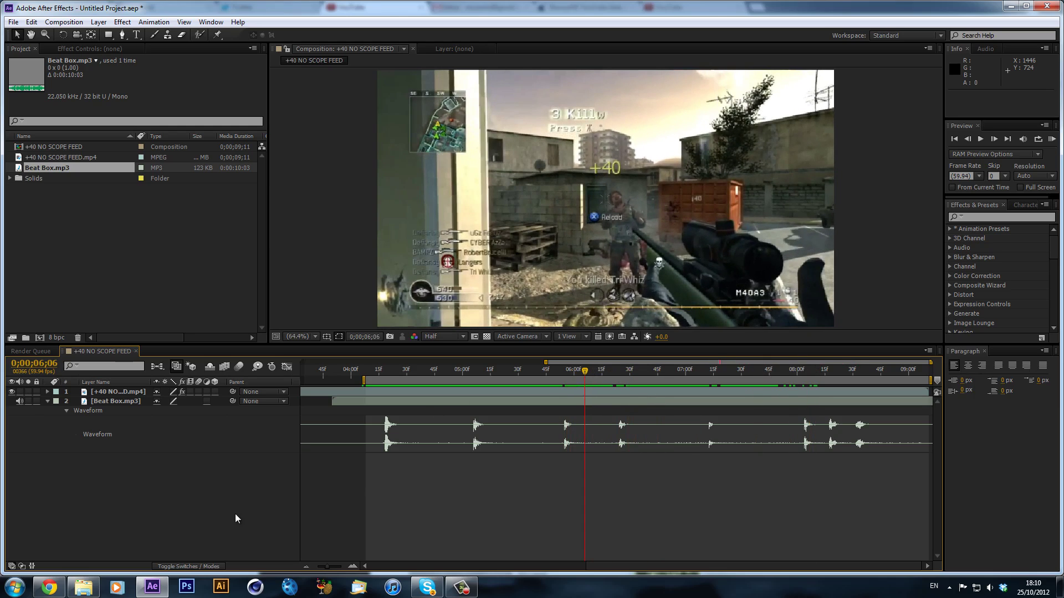
pyautogui.click(136, 392)
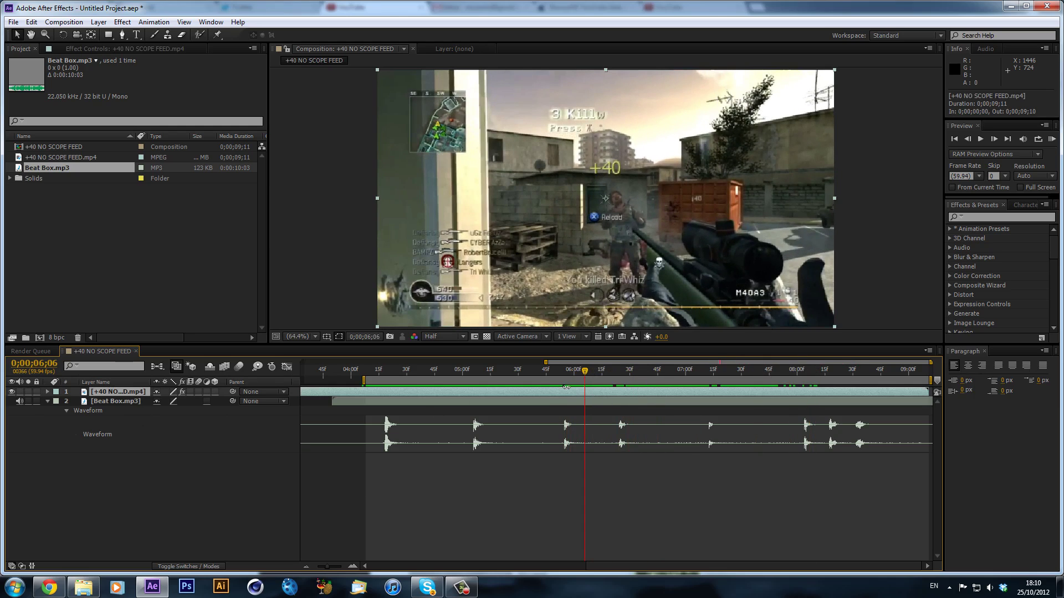
pyautogui.click(102, 49)
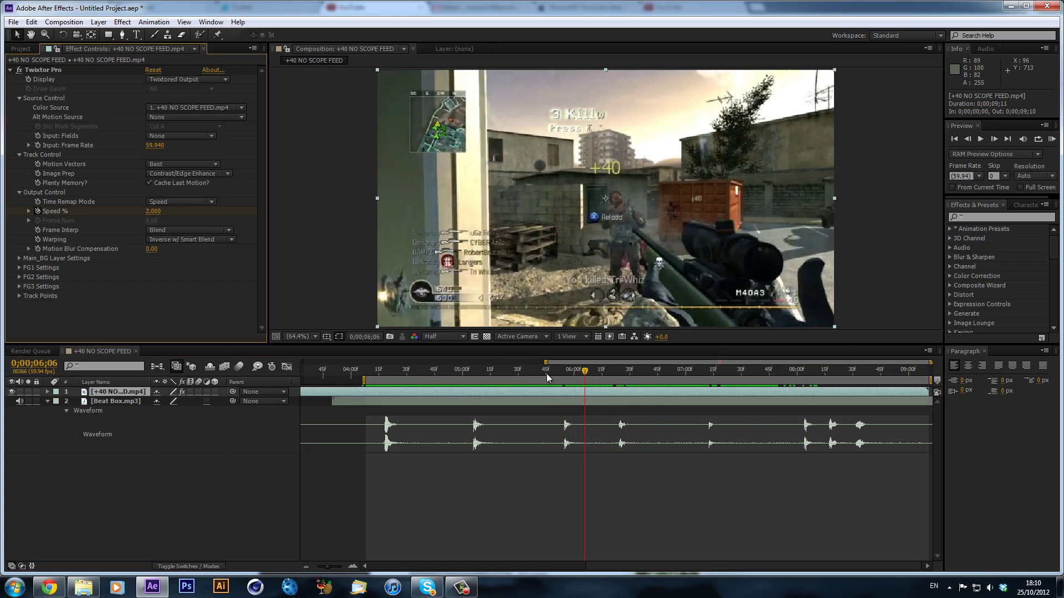
pyautogui.press('space')
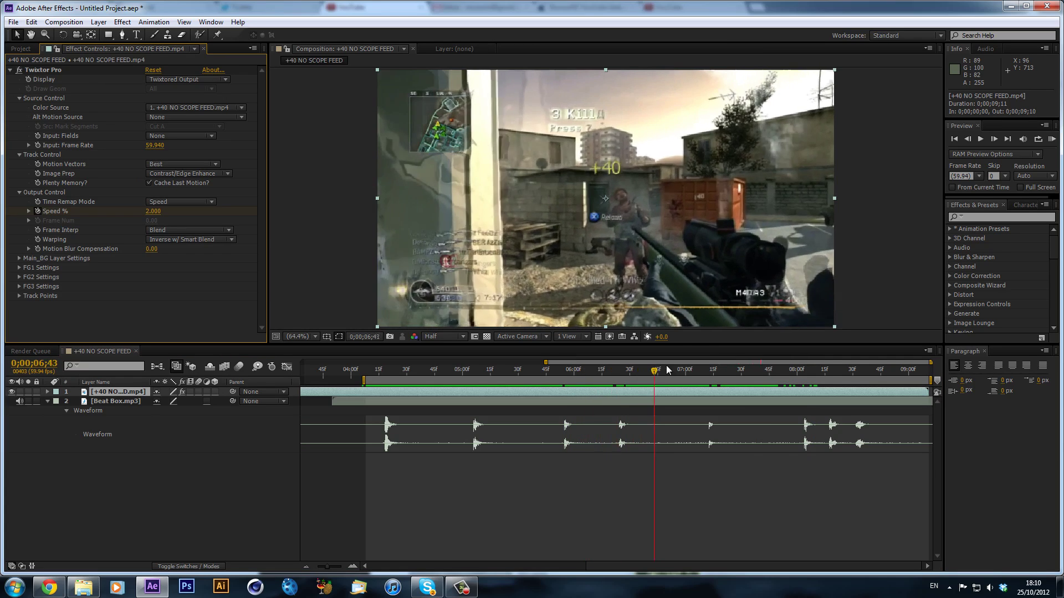
pyautogui.click(481, 369)
pyautogui.click(388, 369)
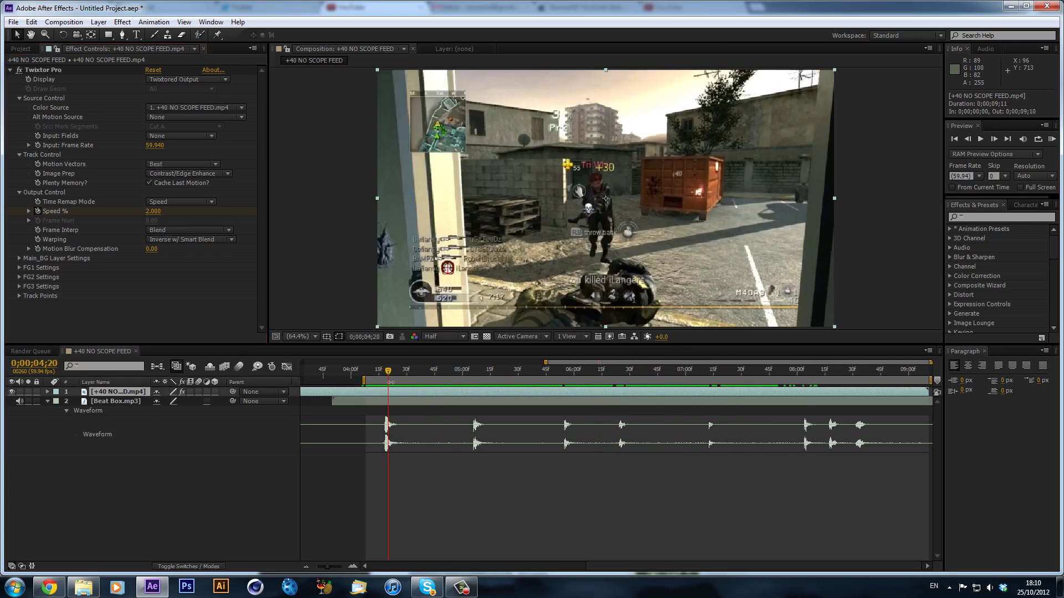
# Preview the audio of the Beat Box.mp3 layer from 0;00;04;10 and scrub across its waveform beats.
pyautogui.click(100, 399)
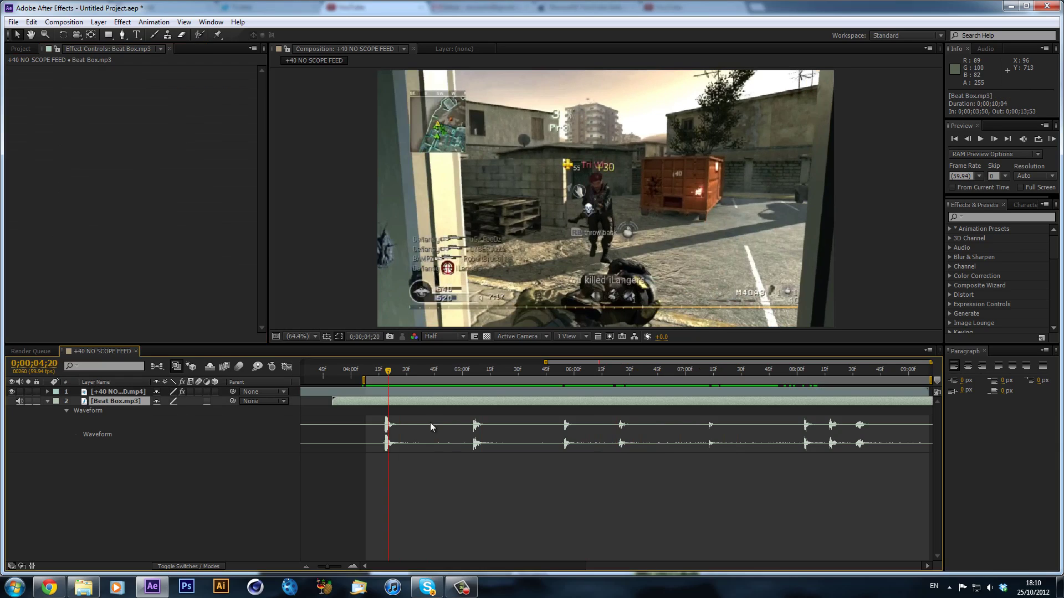
pyautogui.click(369, 369)
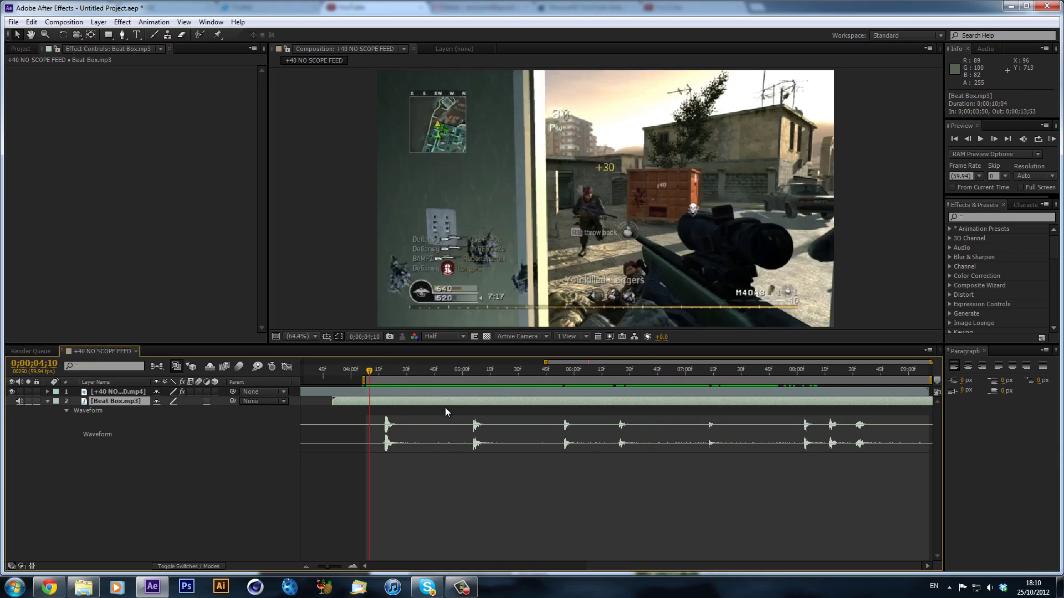
pyautogui.press('KP_Decimal')
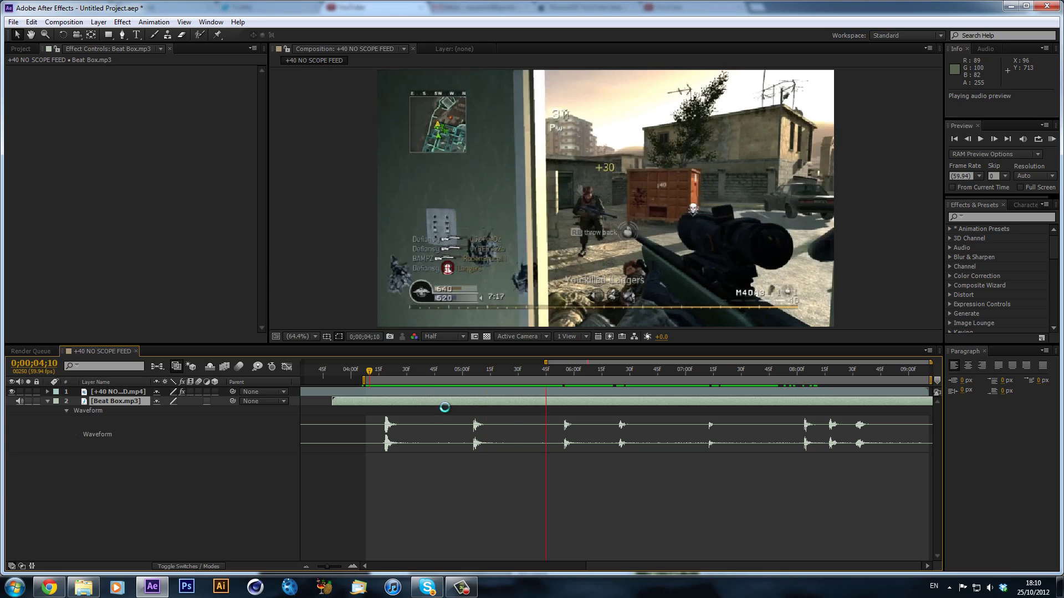
pyautogui.press('KP_Decimal')
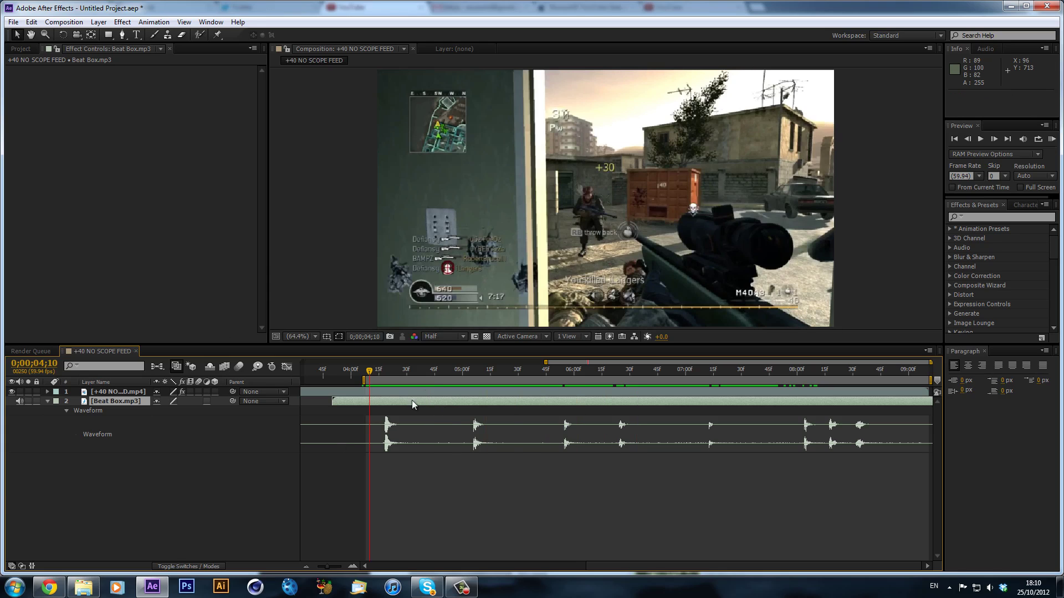
pyautogui.moveTo(394, 371); pyautogui.dragTo(568, 403)
pyautogui.moveTo(621, 375); pyautogui.dragTo(391, 377)
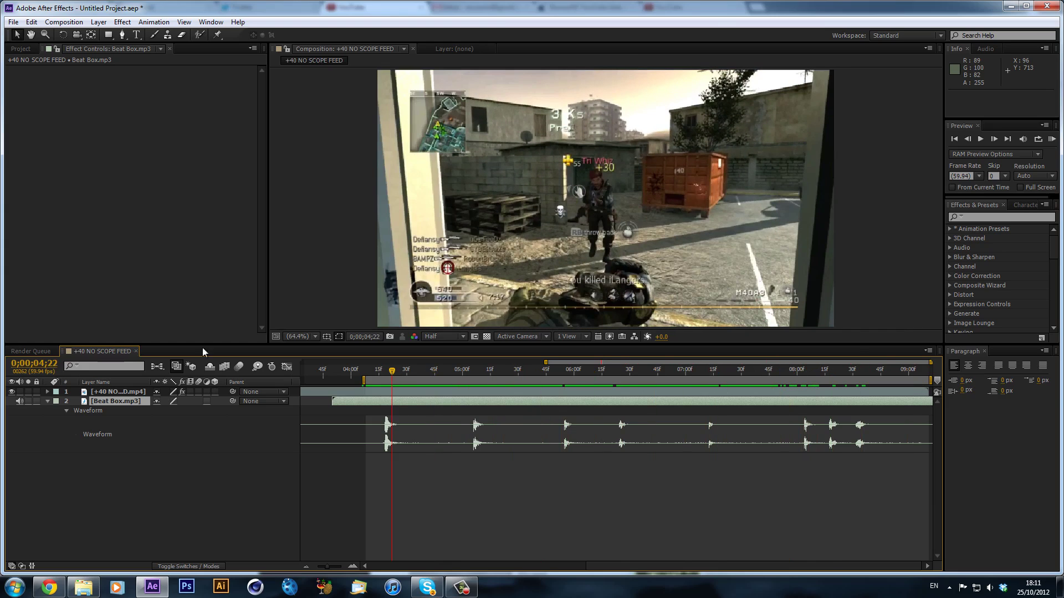
# Create a black 1280 × 720 px solid layer named Sound Keys.
pyautogui.click(99, 22)
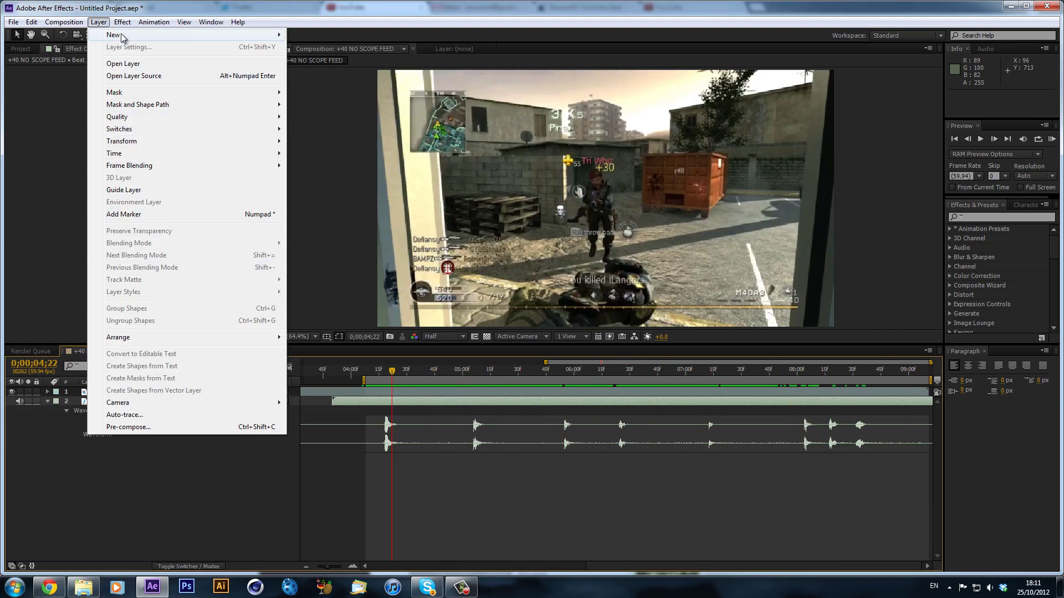
pyautogui.moveTo(111, 31)
pyautogui.click(312, 47)
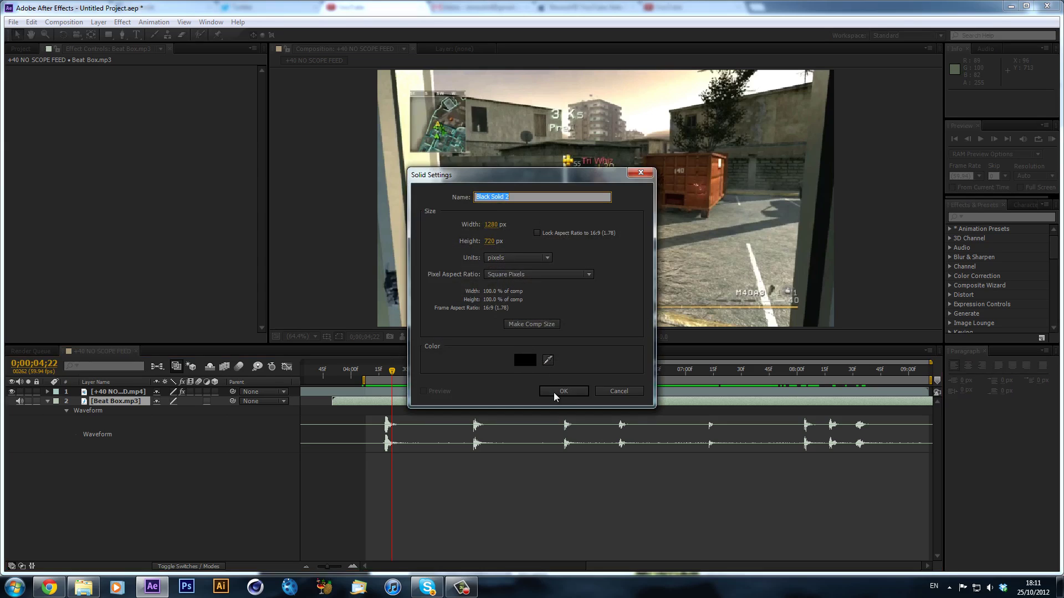
pyautogui.write('S')
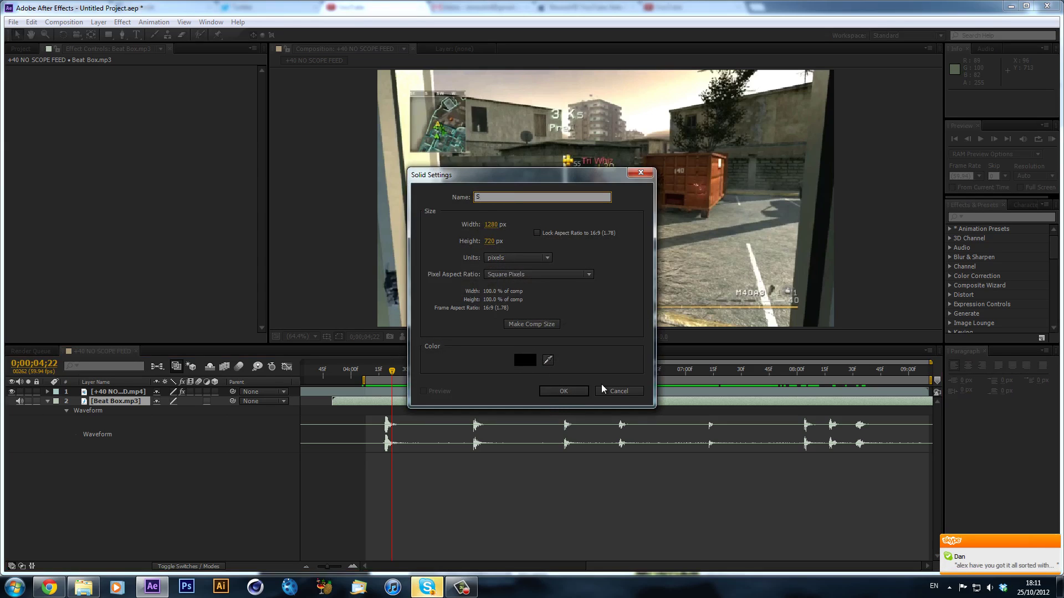
pyautogui.write('ound Keys')
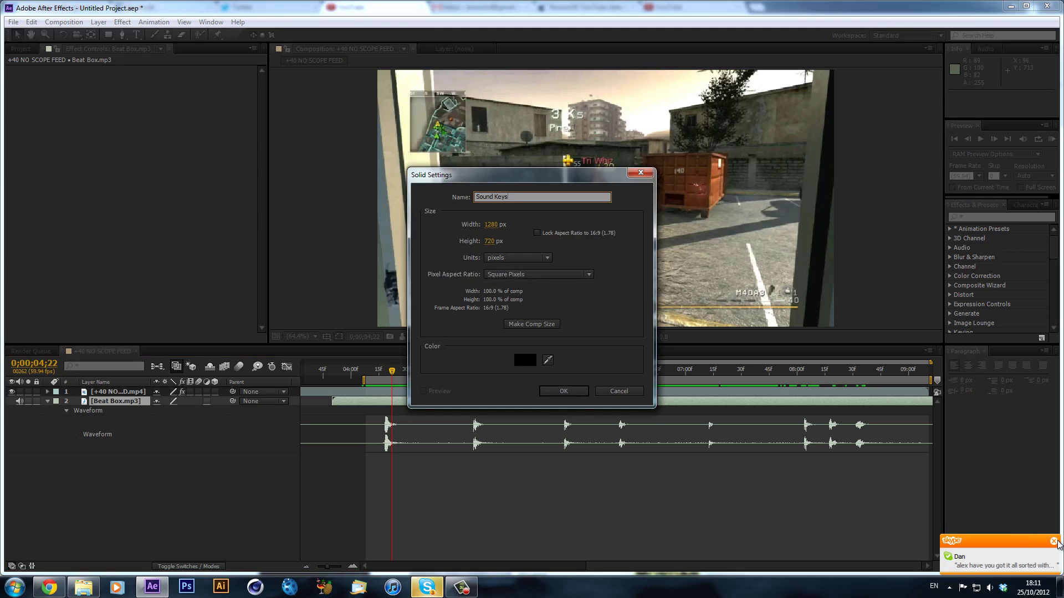
pyautogui.click(563, 391)
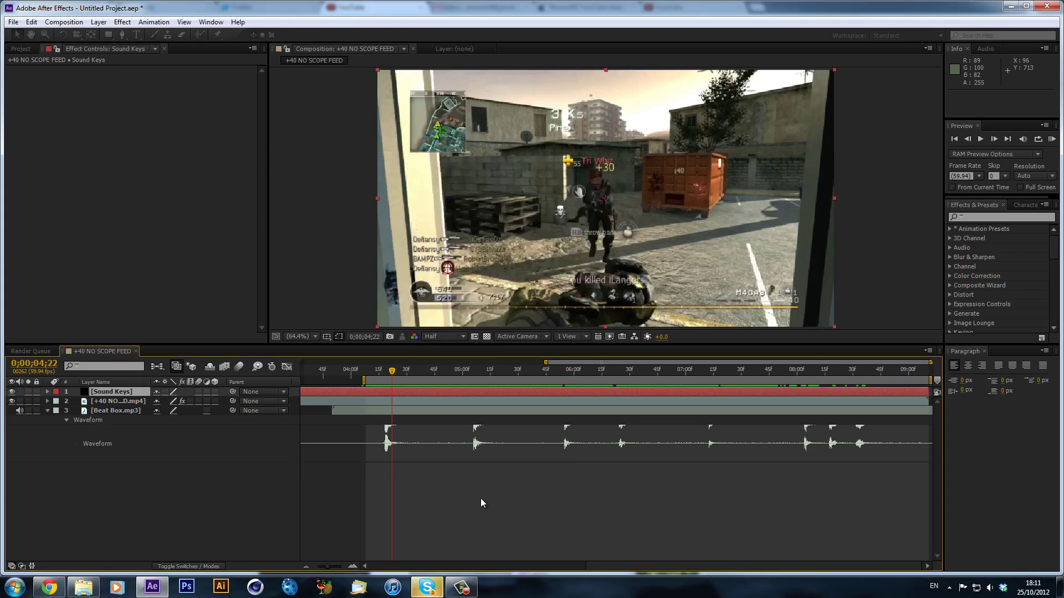
# Apply the Trapcode Sound Keys effect to the Sound Keys solid and set its Audio Layer to 3. Beat Box.mp3.
pyautogui.click(984, 217)
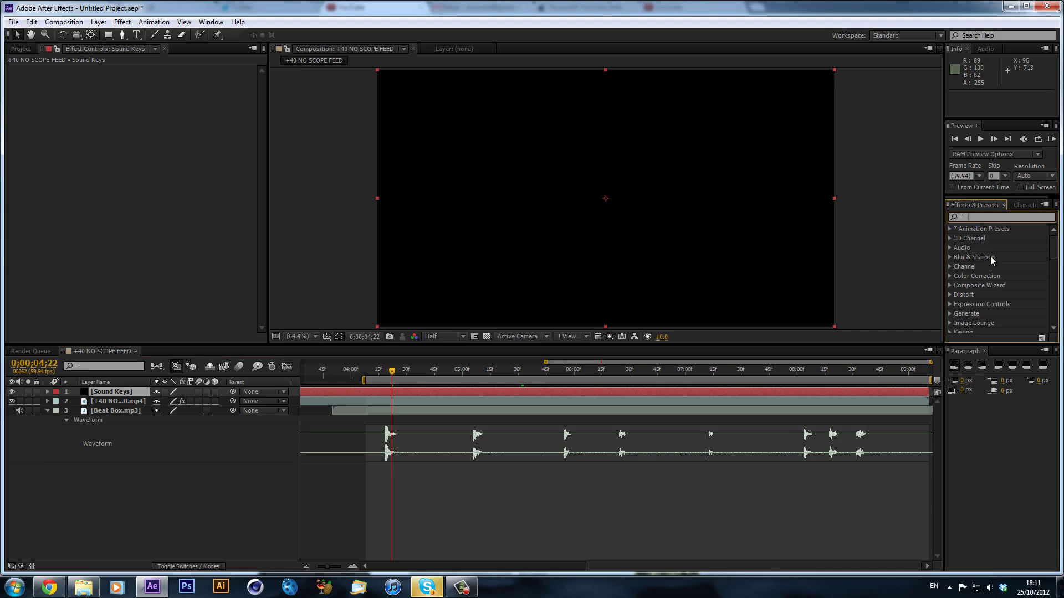
pyautogui.write('sou')
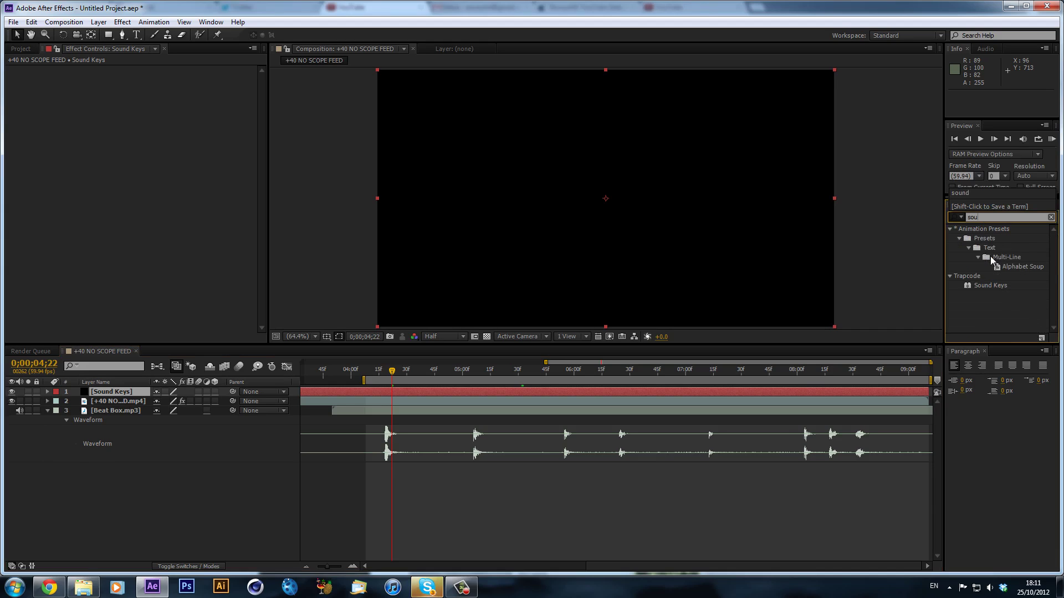
pyautogui.write('nd')
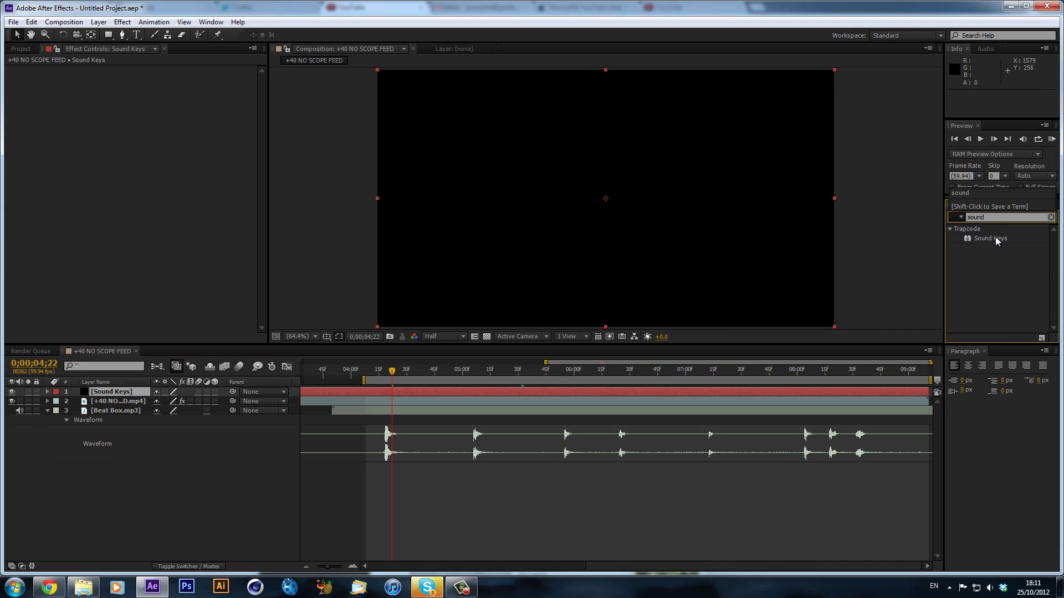
pyautogui.moveTo(996, 237); pyautogui.dragTo(523, 393)
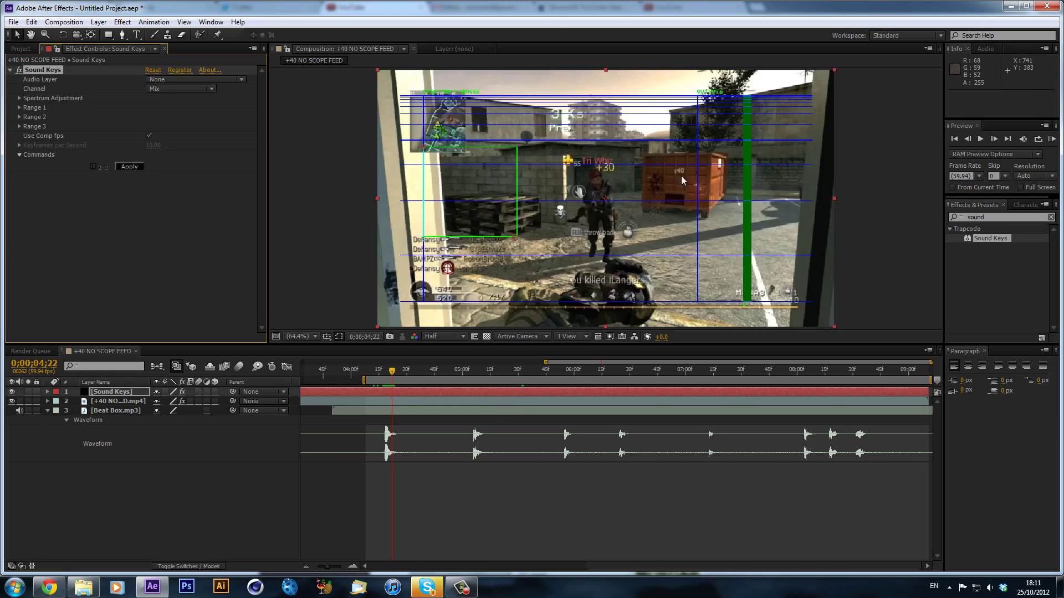
pyautogui.click(166, 79)
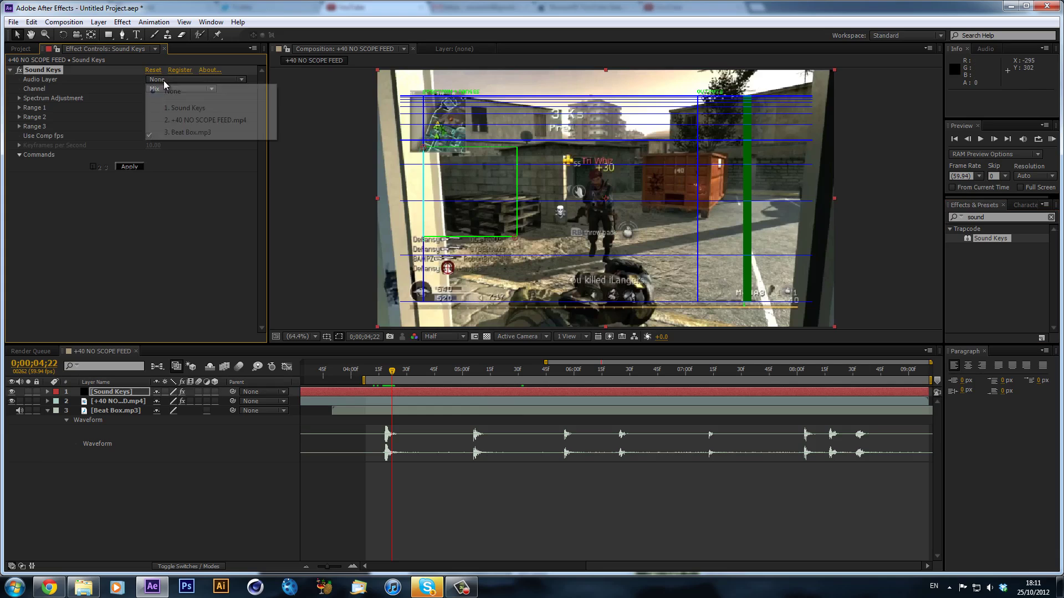
pyautogui.click(183, 132)
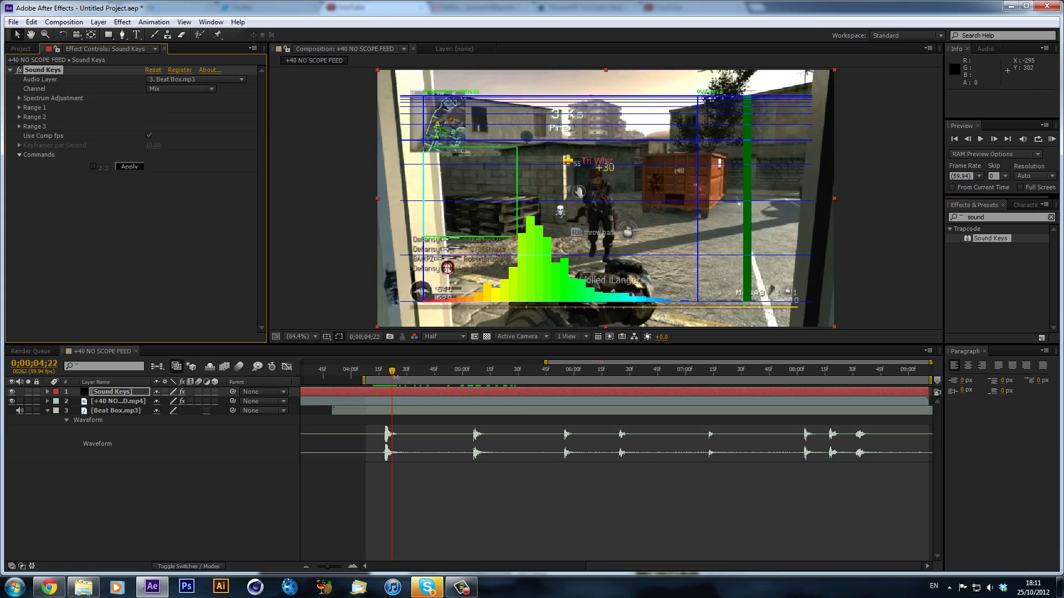
# At the first beat, 0;00;04;19, fit the green range box tightly around the tallest peak of the audio spectrum.
pyautogui.click(370, 371)
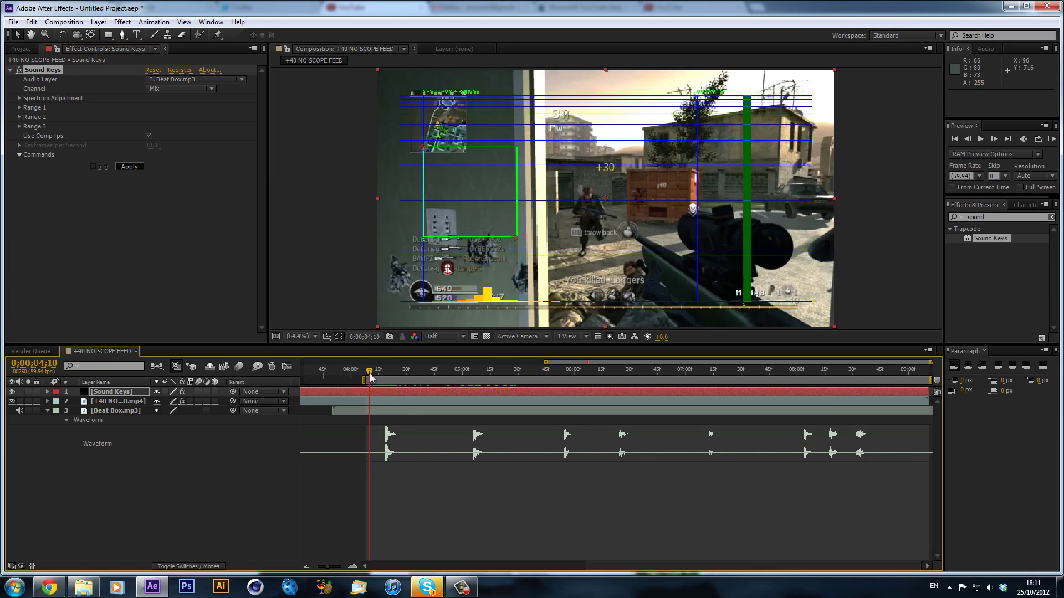
pyautogui.moveTo(369, 374); pyautogui.dragTo(390, 371)
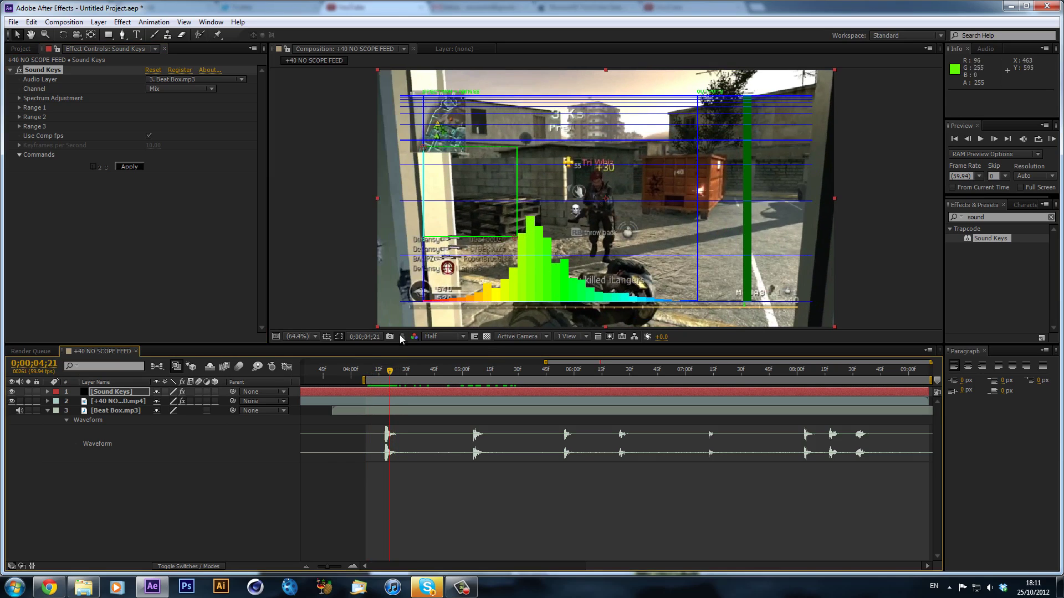
pyautogui.moveTo(386, 370); pyautogui.dragTo(804, 348)
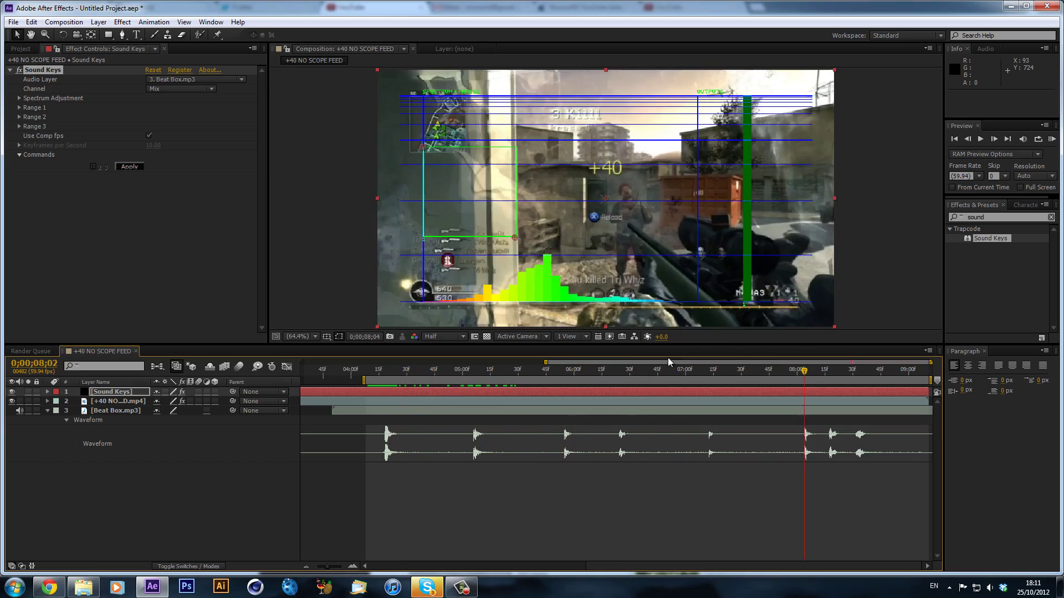
pyautogui.moveTo(667, 357); pyautogui.dragTo(468, 363)
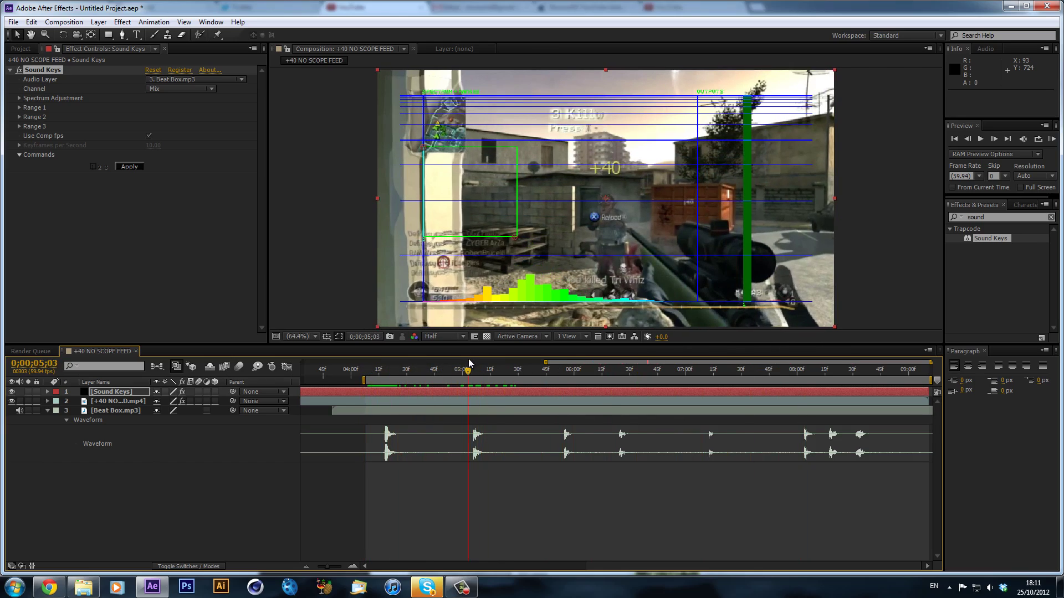
pyautogui.click(386, 377)
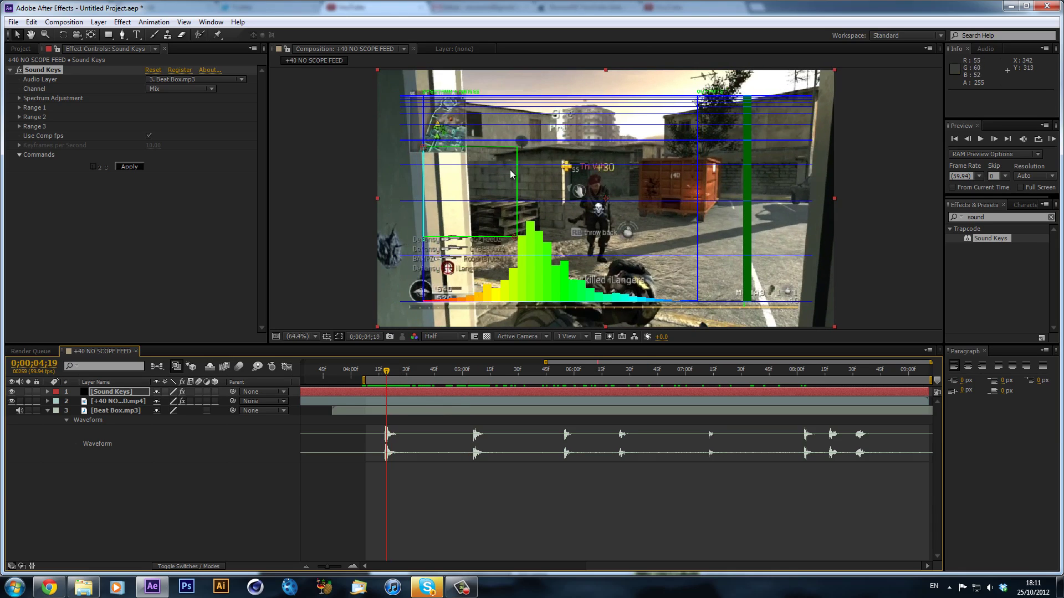
pyautogui.moveTo(513, 236); pyautogui.dragTo(545, 301)
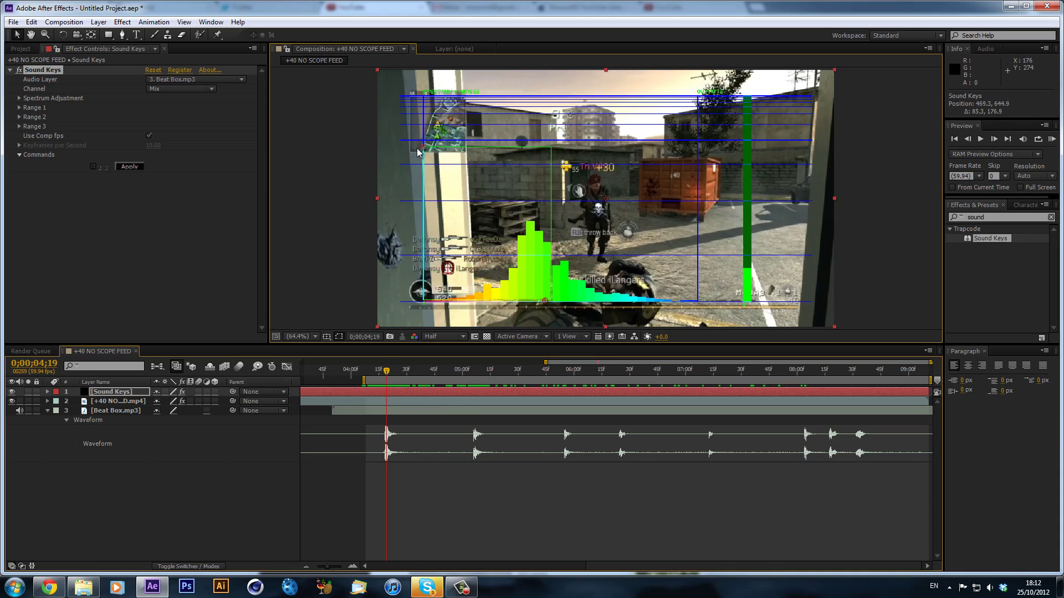
pyautogui.moveTo(424, 149); pyautogui.dragTo(522, 224)
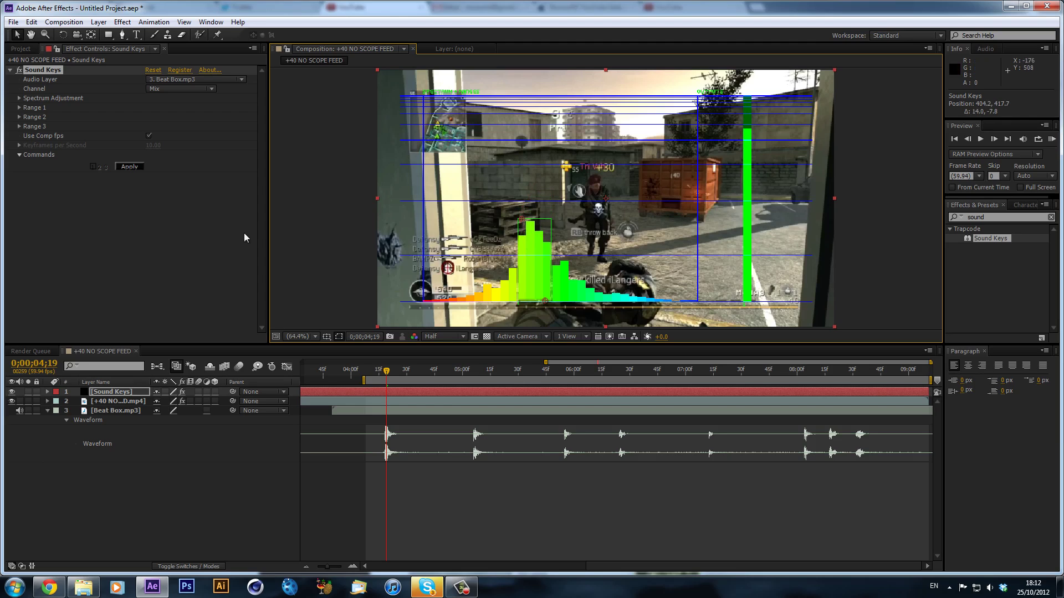
# Generate the Sound Keys output keyframes and reveal them under the Sound Keys layer.
pyautogui.click(130, 167)
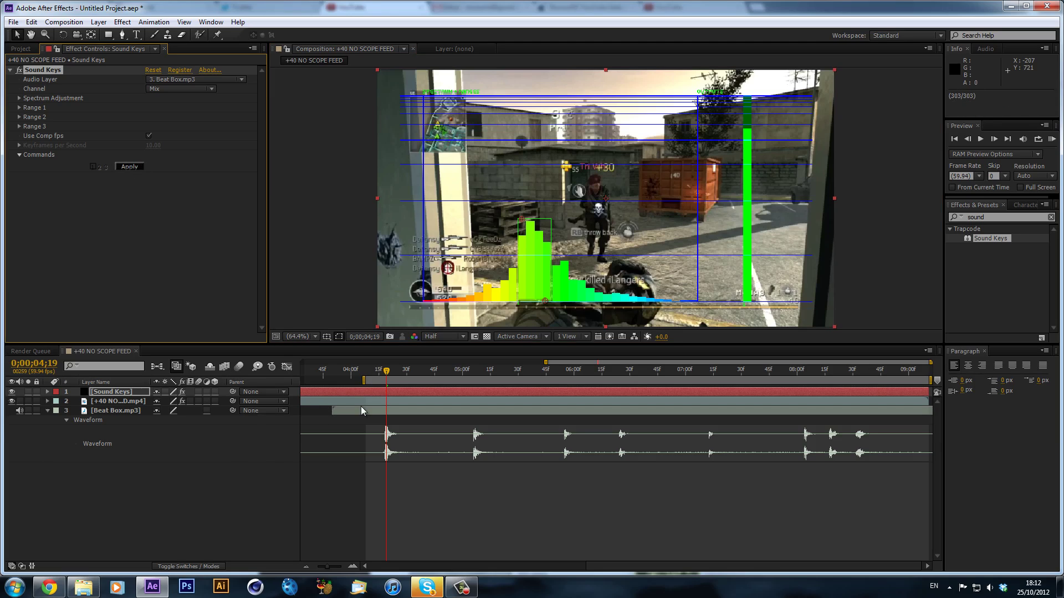
pyautogui.press('u')
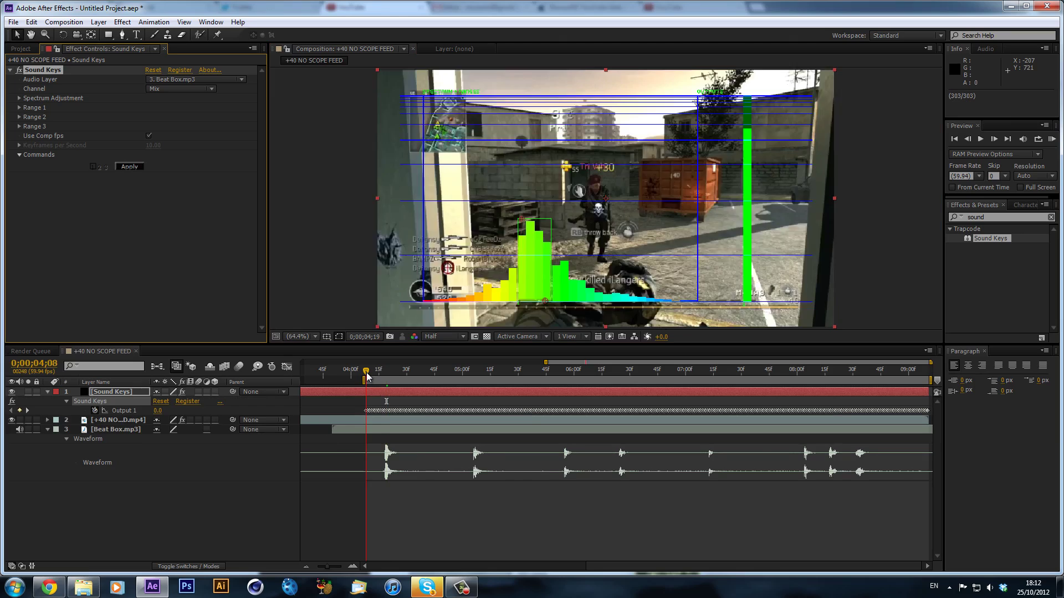
# Move through the frames from 0;00;04;08 to examine how the Output 1 keyframe values follow the beats.
pyautogui.click(366, 375)
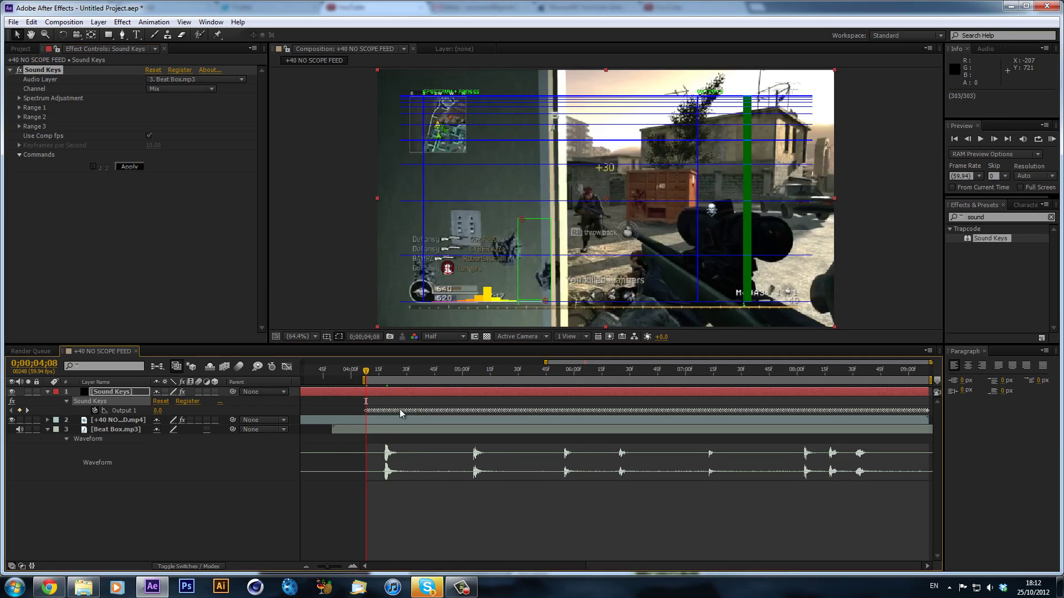
pyautogui.press('pagedown')
pyautogui.press('pagedown')
pyautogui.press('pagedown')
pyautogui.press('pagedown')
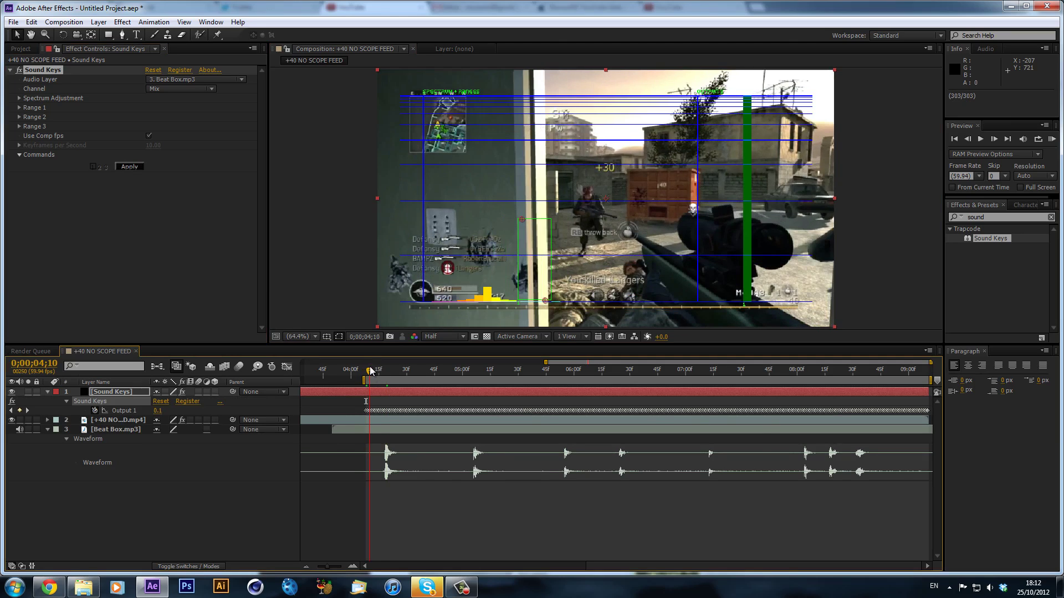
pyautogui.moveTo(375, 369); pyautogui.dragTo(376, 369)
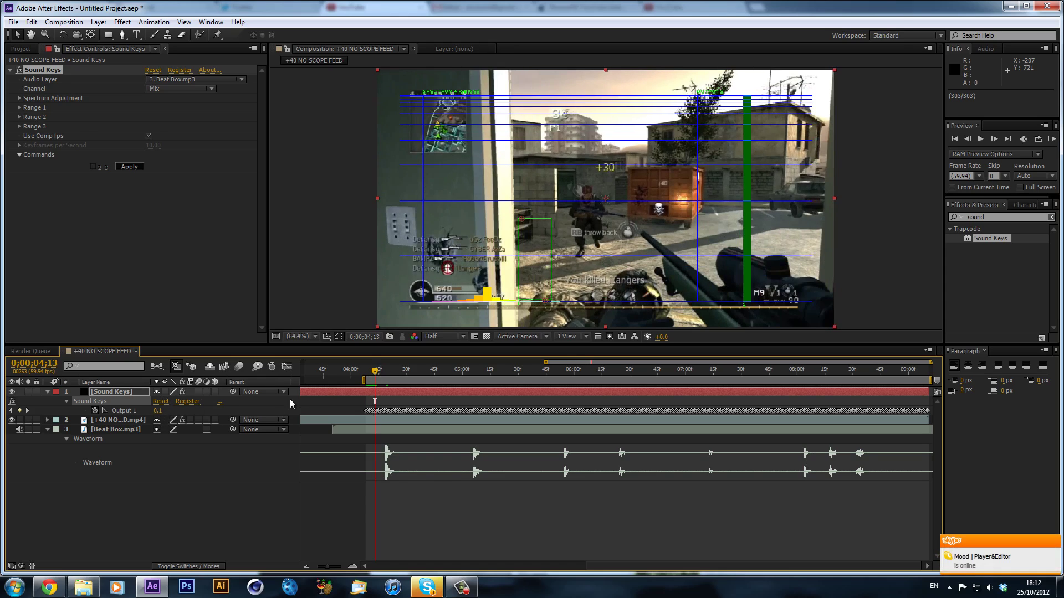
pyautogui.moveTo(375, 370); pyautogui.dragTo(521, 371)
# At 0;00;04;19, lower the top edge of the green range box below the tip of the spectrum's tallest peak.
pyautogui.moveTo(443, 383); pyautogui.dragTo(385, 390)
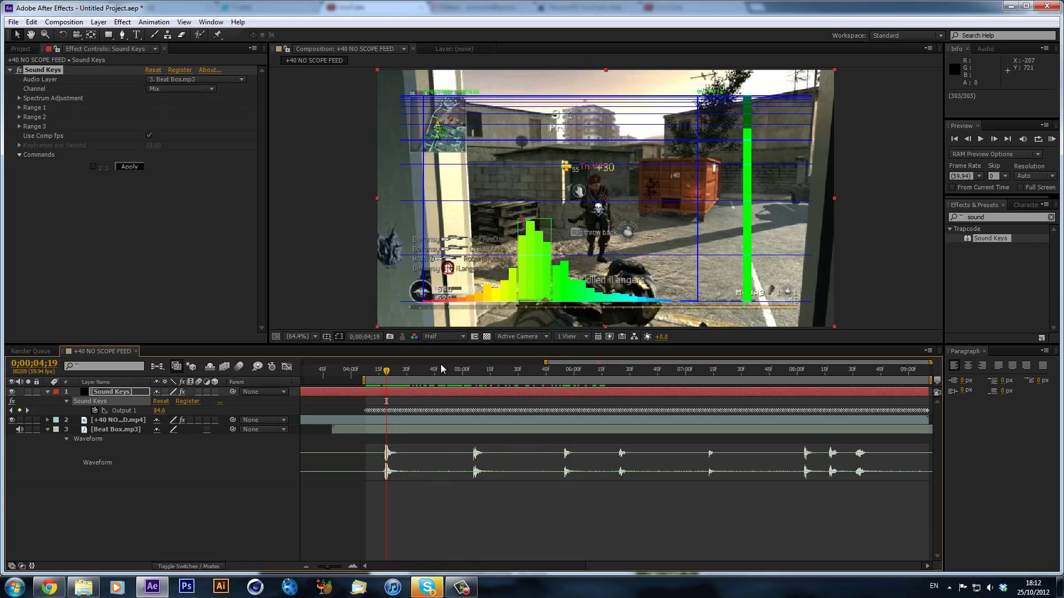
pyautogui.moveTo(520, 222); pyautogui.dragTo(522, 241)
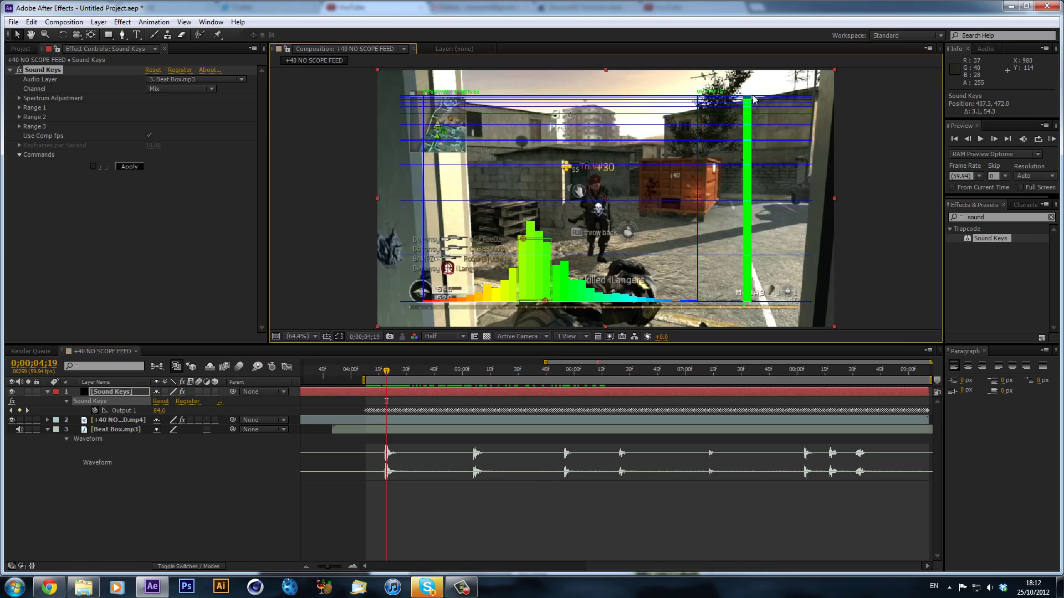
# Regenerate the Sound Keys output keyframes and show the Output 1 curve in the graph editor.
pyautogui.click(123, 166)
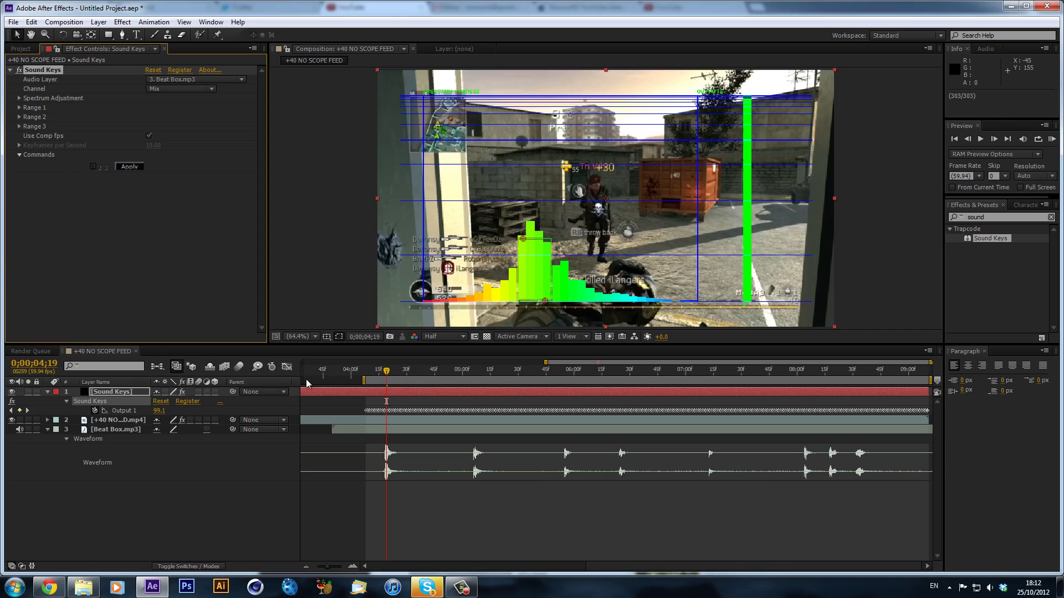
pyautogui.moveTo(386, 372)
pyautogui.mouseDown()
pyautogui.moveTo(490, 372)
pyautogui.moveTo(384, 375)
pyautogui.moveTo(387, 388)
pyautogui.mouseUp()
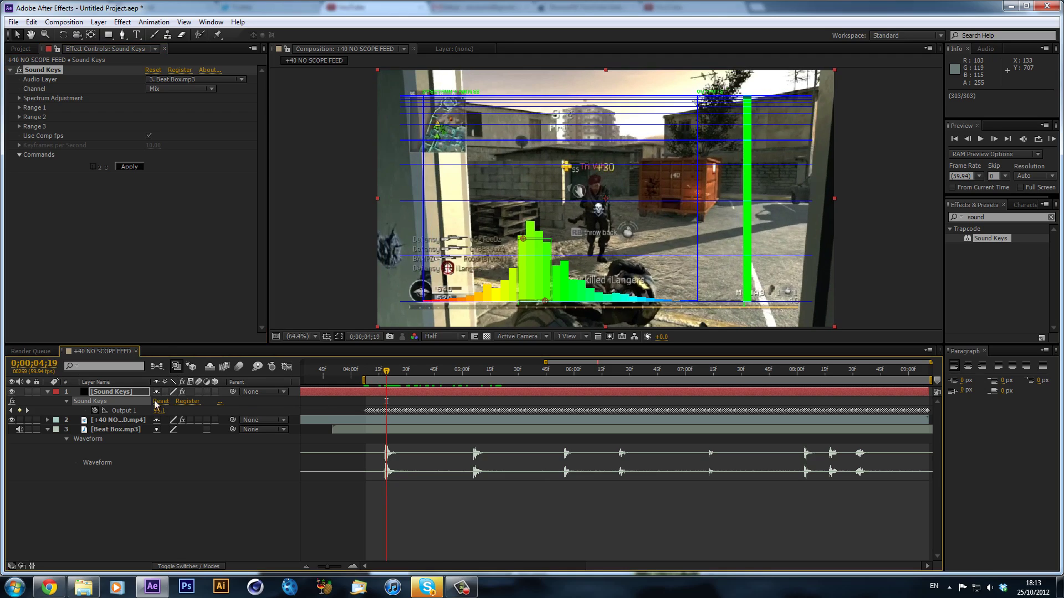
pyautogui.click(116, 411)
pyautogui.click(285, 367)
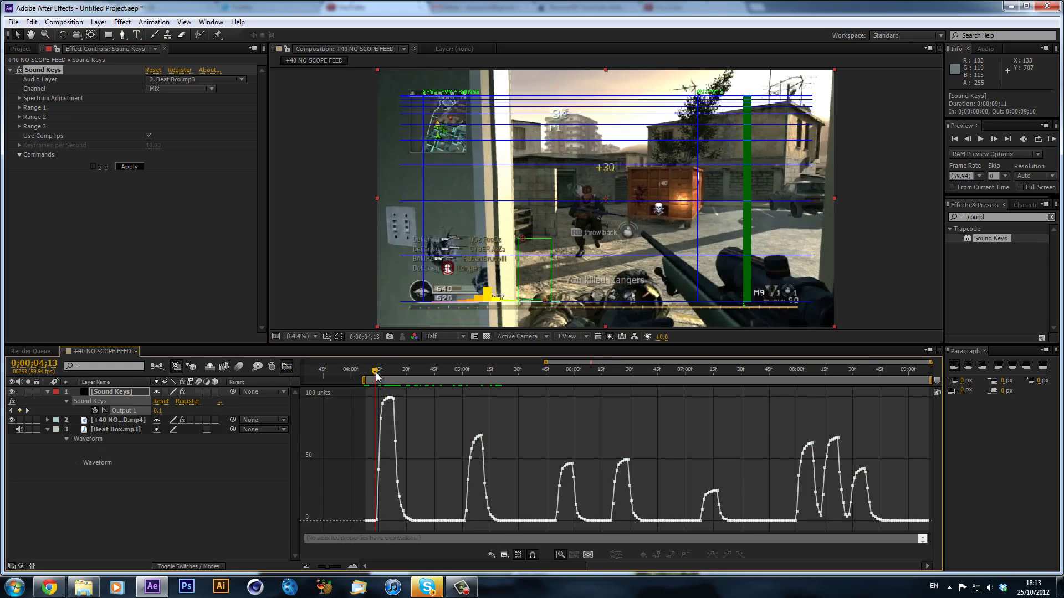
# Play and scrub the composition between 0;00;04;13 and 0;00;07;21 to examine how the Output 1 graph peaks match the beats.
pyautogui.press('space')
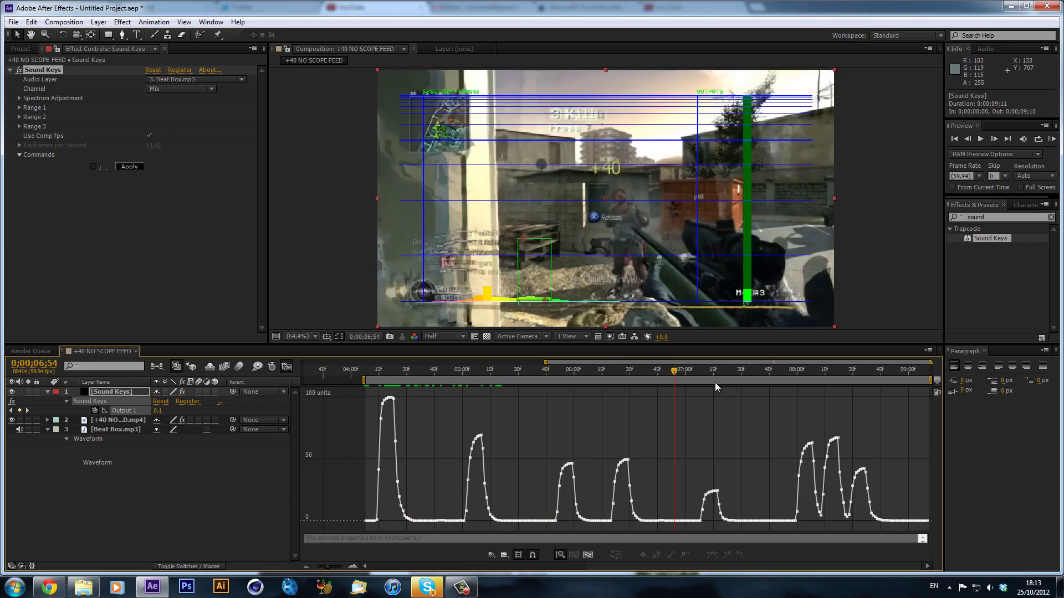
pyautogui.click(483, 374)
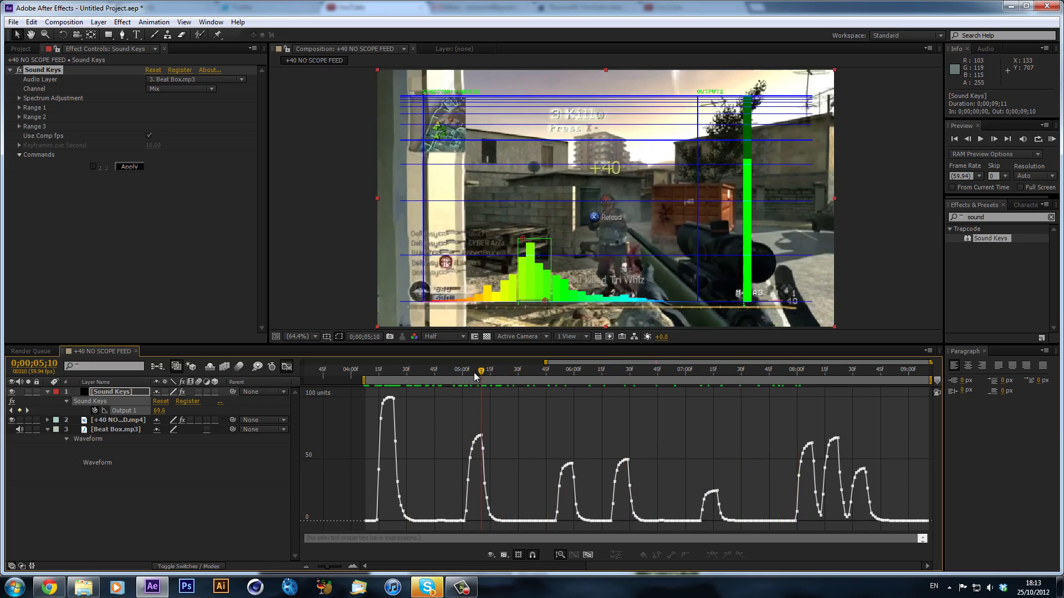
pyautogui.click(385, 377)
pyautogui.click(391, 379)
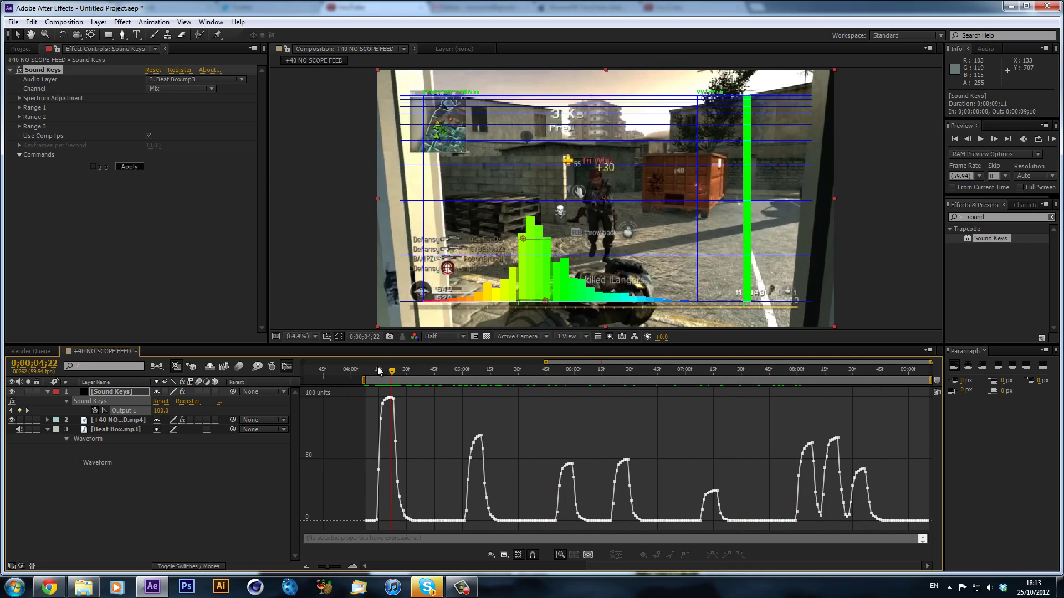
pyautogui.moveTo(391, 375)
pyautogui.mouseDown()
pyautogui.moveTo(382, 373)
pyautogui.moveTo(394, 371)
pyautogui.mouseUp()
pyautogui.press('space')
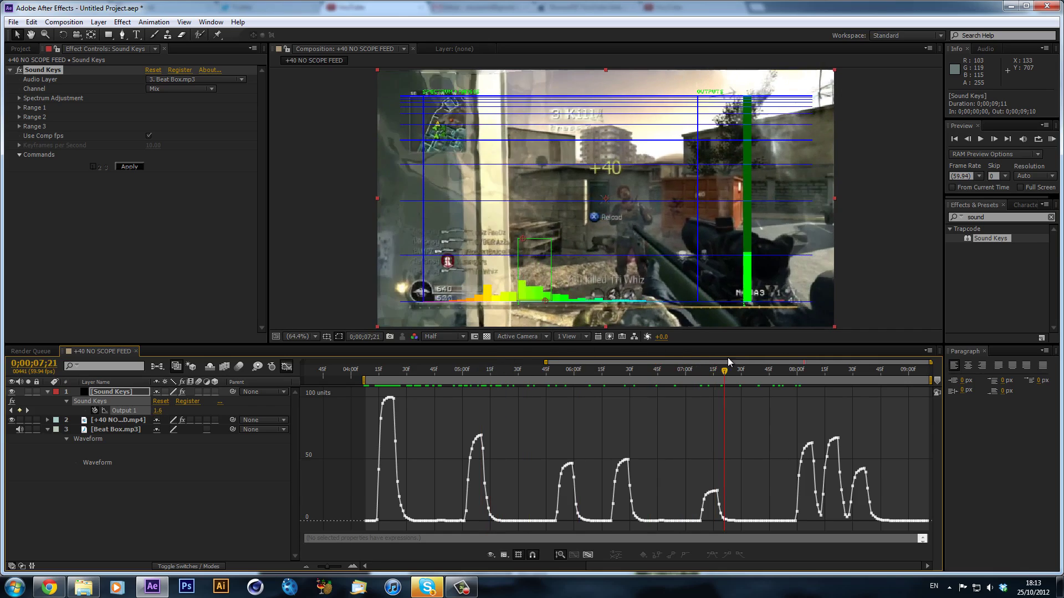
pyautogui.press('space')
pyautogui.press('pageup')
pyautogui.press('pageup')
pyautogui.press('pageup')
pyautogui.press('pageup')
pyautogui.press('pageup')
pyautogui.press('pageup')
pyautogui.press('pageup')
pyautogui.press('pageup')
pyautogui.press('pageup')
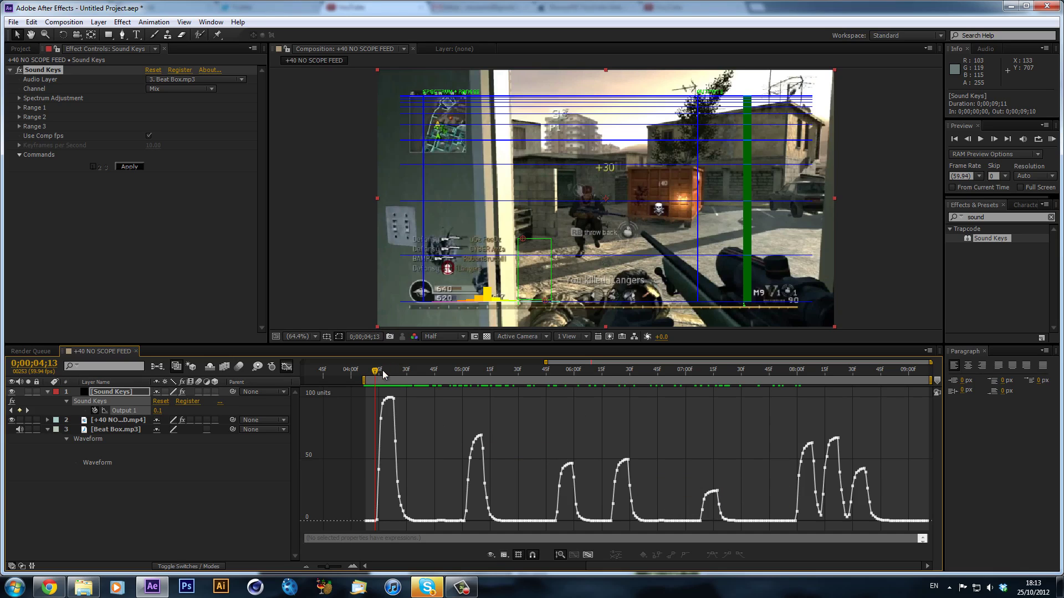
pyautogui.moveTo(382, 374); pyautogui.dragTo(385, 377)
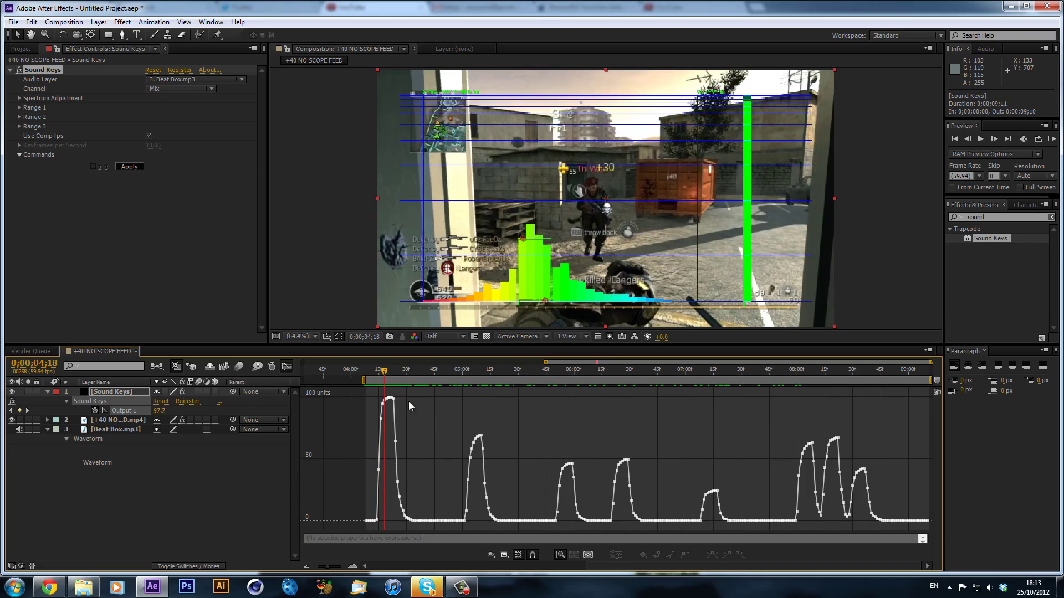
# Give Output 1 the expression linear(value,0,90,0,100) and check its values up to the first peak at 0;00;04;21.
pyautogui.keyDown('alt'); pyautogui.click(95, 413); pyautogui.keyUp('alt')
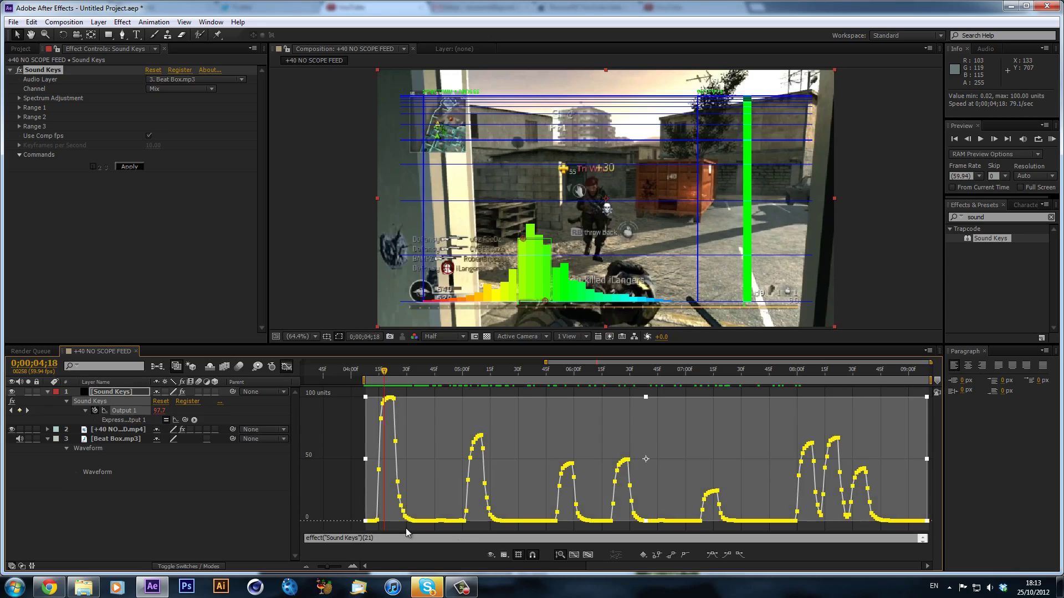
pyautogui.click(387, 539)
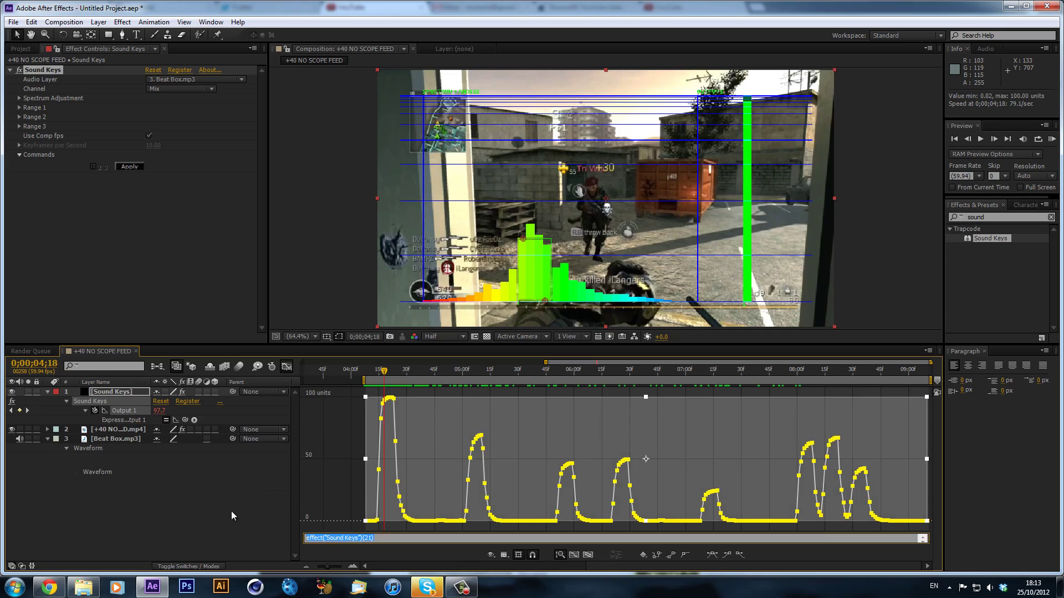
pyautogui.press('BackSpace')
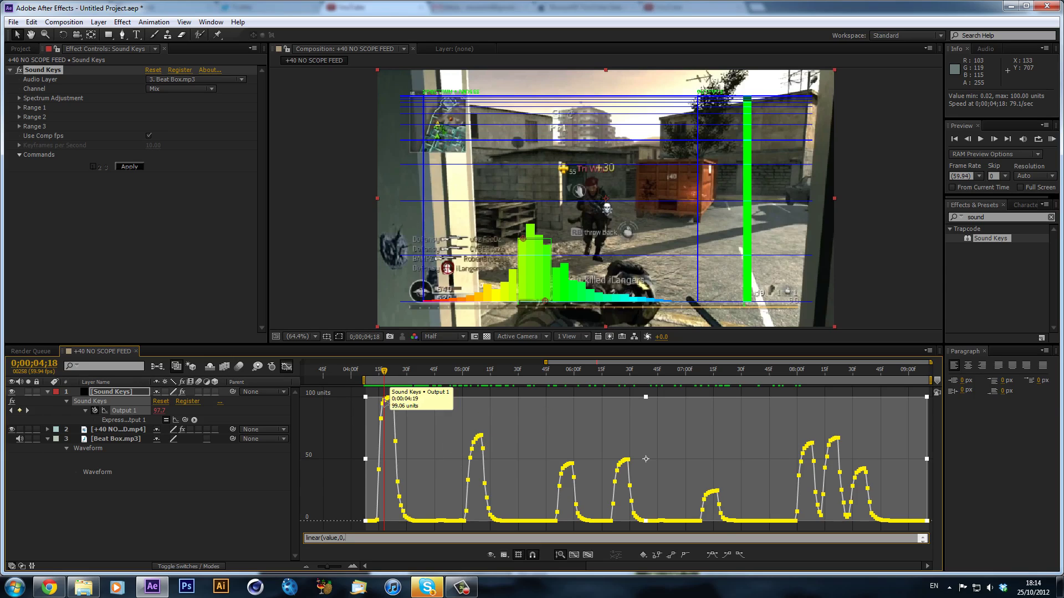
pyautogui.moveTo(390, 398)
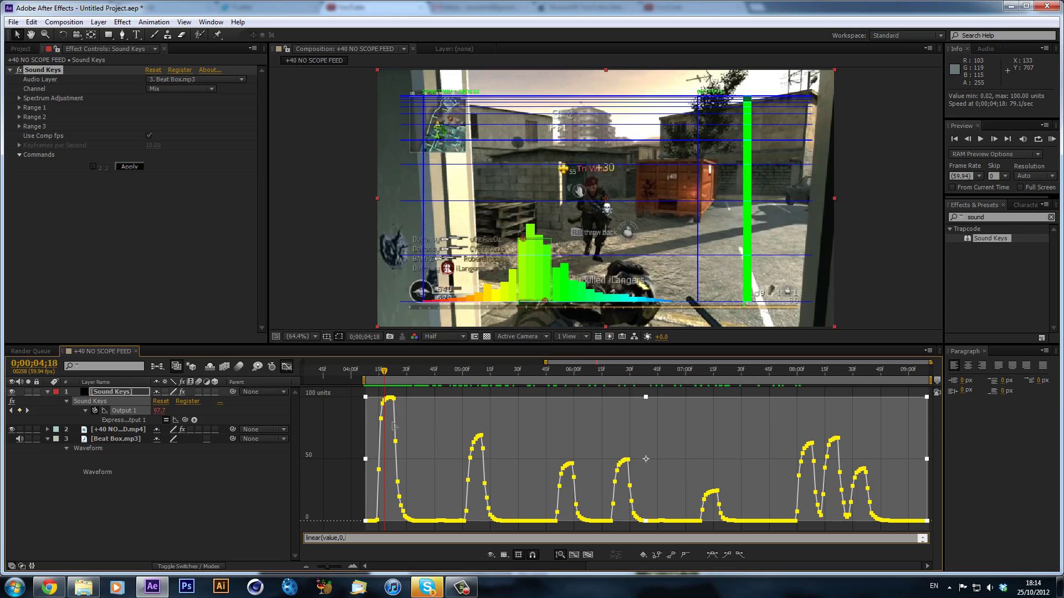
pyautogui.moveTo(396, 424)
pyautogui.write('0,')
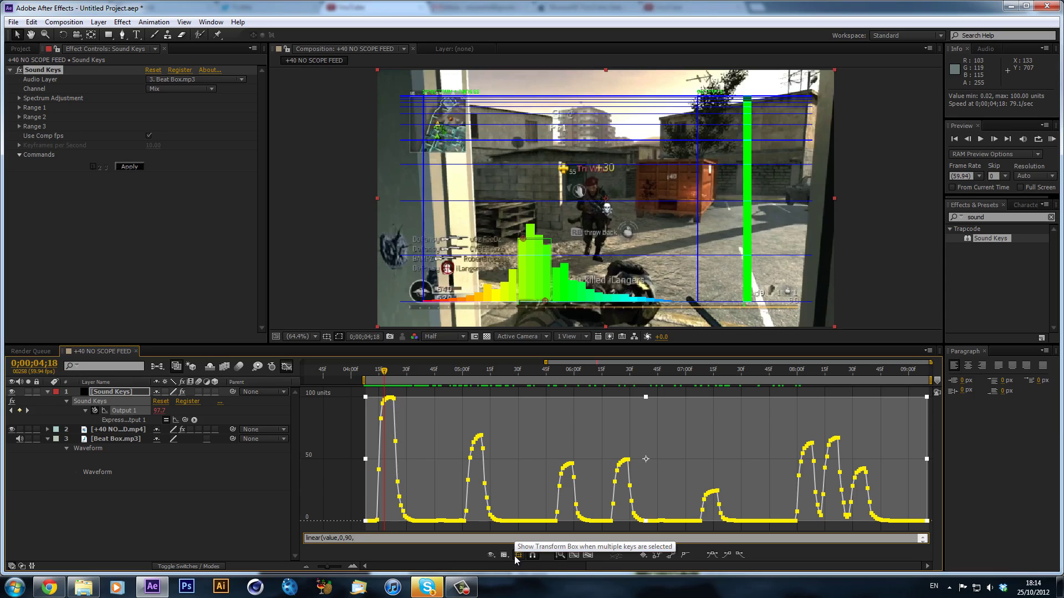
pyautogui.click(517, 555)
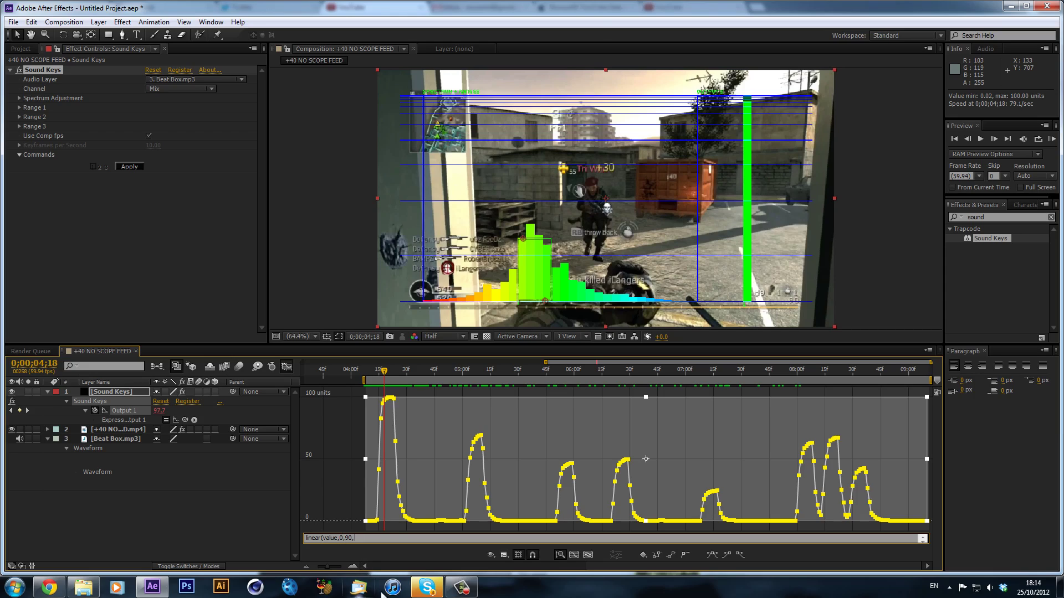
pyautogui.write('0,100')
pyautogui.click(416, 493)
pyautogui.click(363, 368)
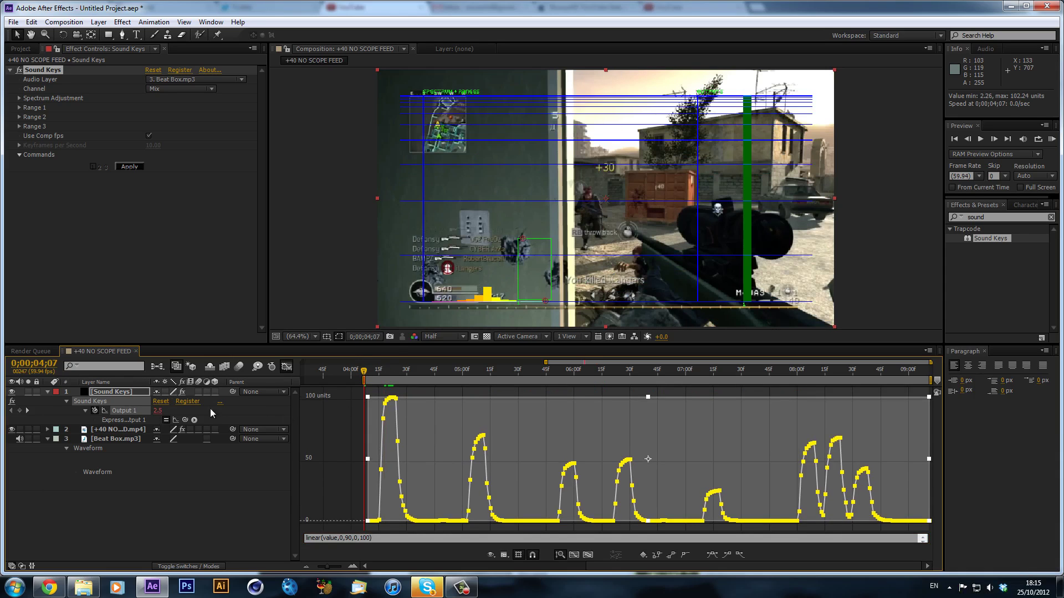
pyautogui.moveTo(364, 371); pyautogui.dragTo(391, 404)
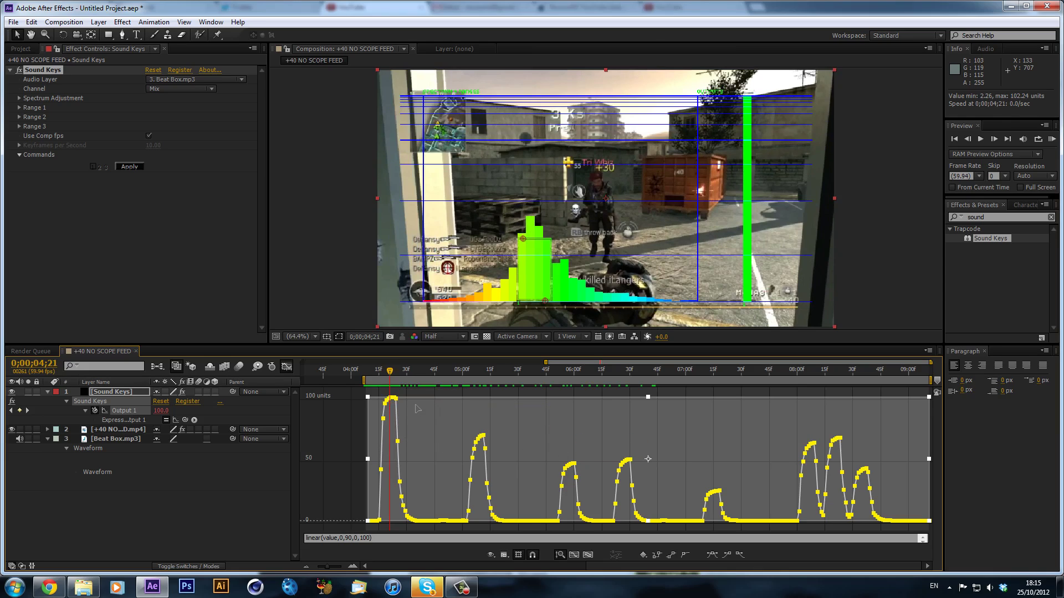
pyautogui.moveTo(489, 499)
# Hide the Sound Keys layer and return the timeline from the graph editor to the layer bars.
pyautogui.click(94, 392)
pyautogui.click(12, 392)
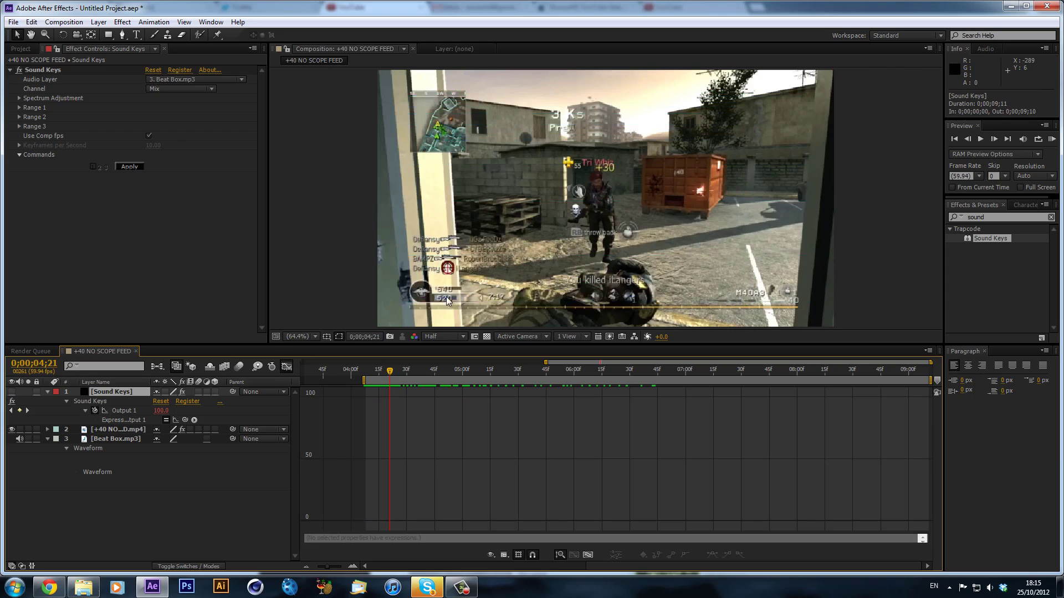
pyautogui.click(287, 366)
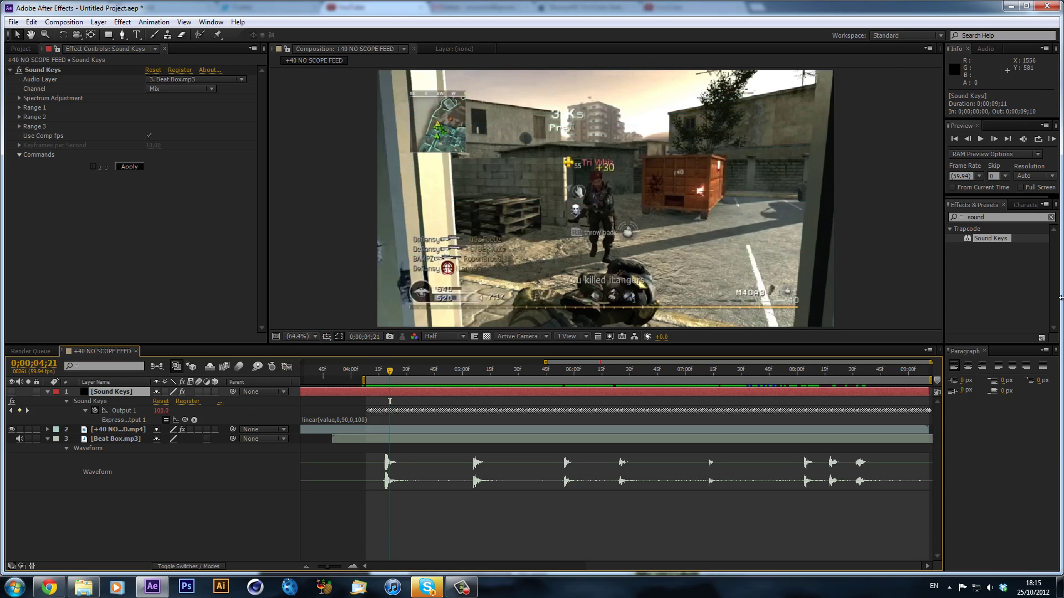
# Create a new adjustment layer directly above the Sound Keys layer.
pyautogui.click(100, 23)
pyautogui.click(109, 392)
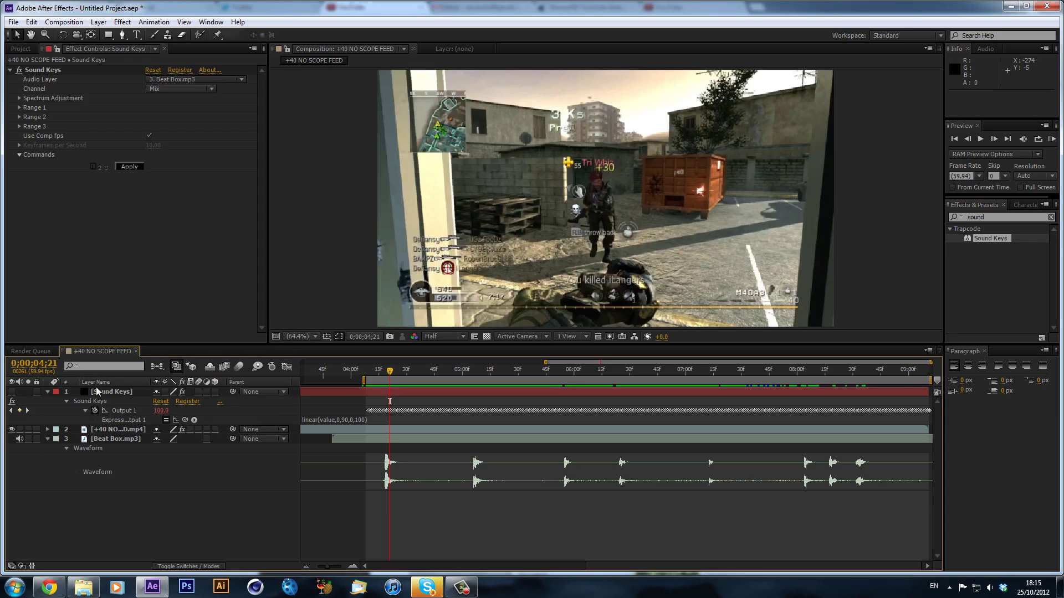
pyautogui.click(109, 392)
pyautogui.click(99, 22)
pyautogui.moveTo(139, 34)
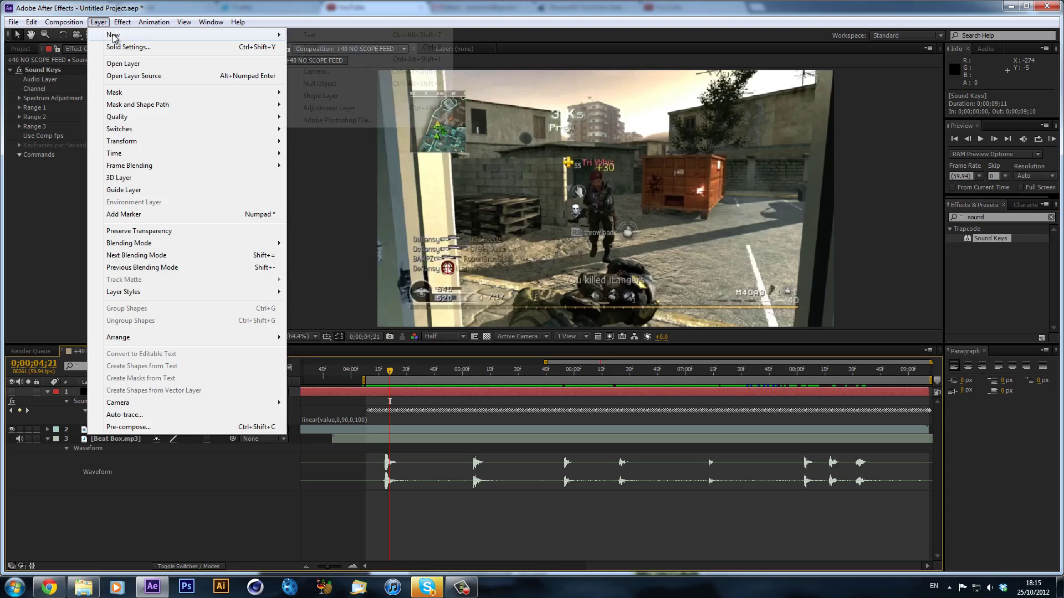
pyautogui.click(342, 108)
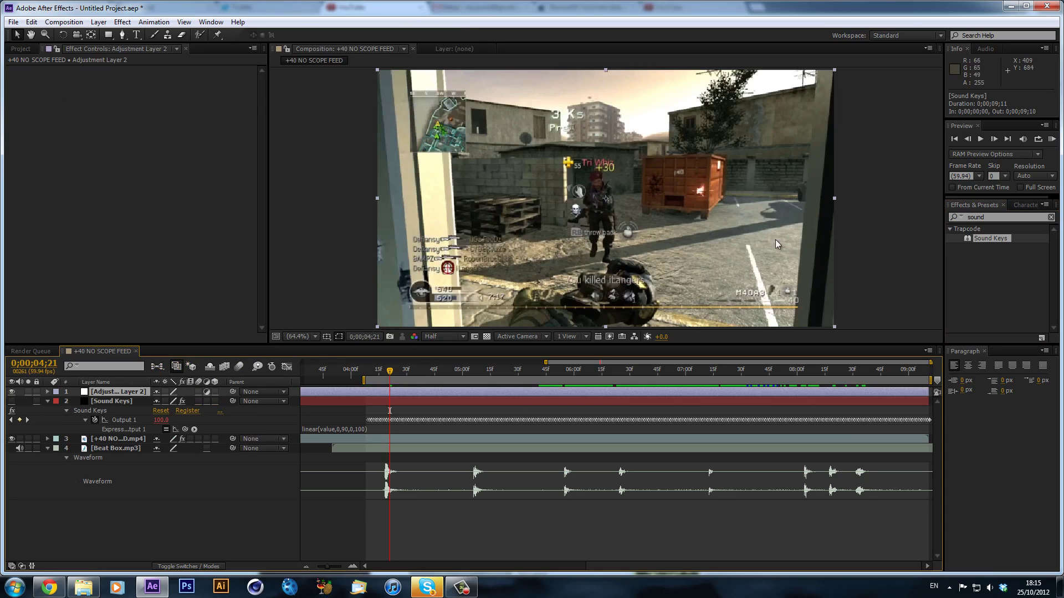
# Apply the Curves effect to the adjustment layer and bend the RGB curve steeply upward to overexpose the footage.
pyautogui.doubleClick(989, 215)
pyautogui.write('cu')
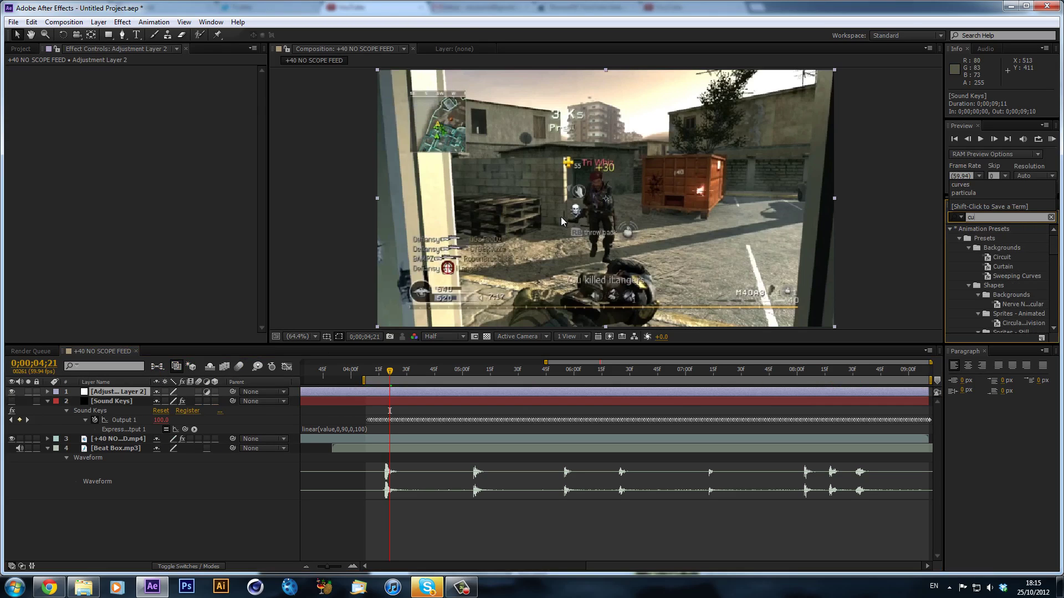
pyautogui.write('rves')
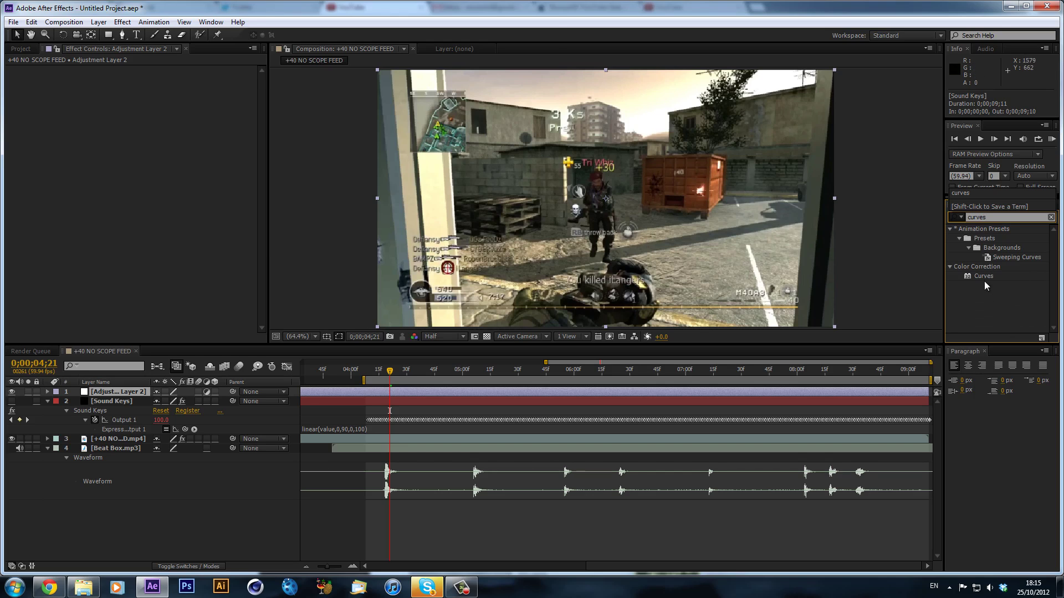
pyautogui.moveTo(984, 277); pyautogui.dragTo(139, 392)
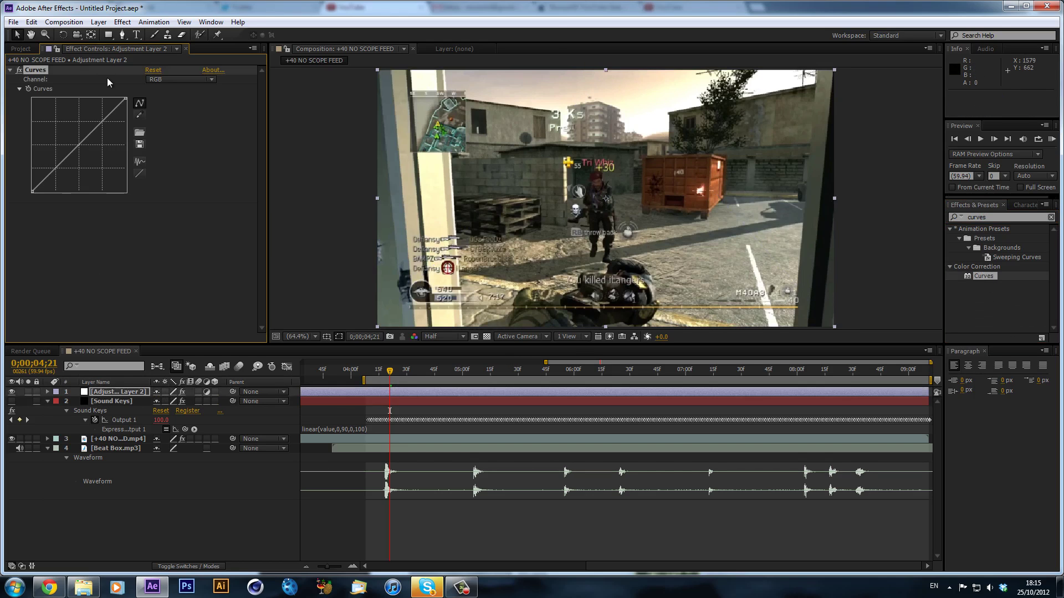
pyautogui.moveTo(104, 122); pyautogui.dragTo(62, 117)
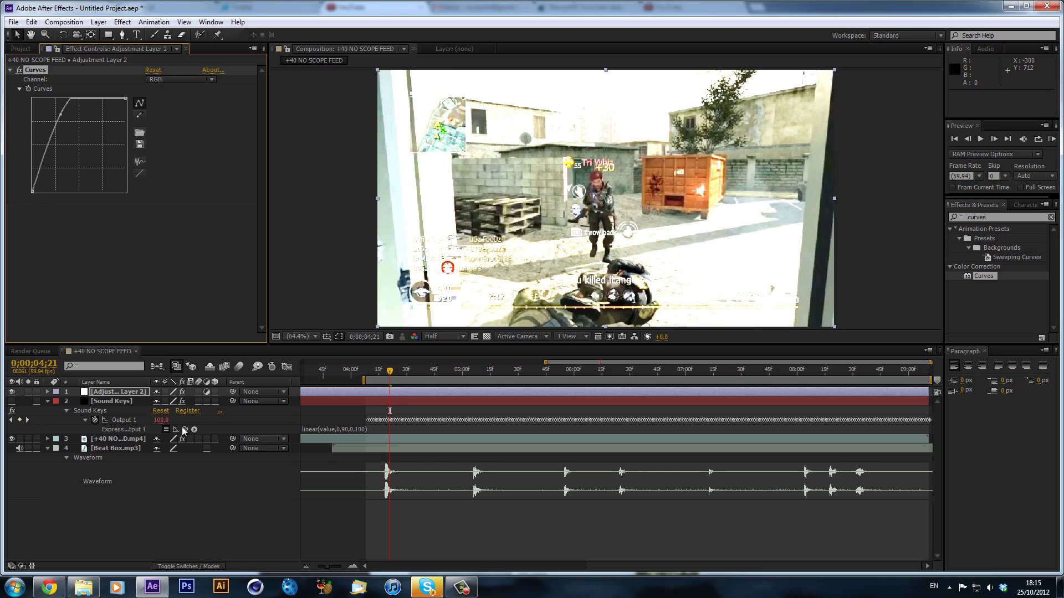
# Link the adjustment layer's Opacity to Output 1 of the Sound Keys layer with a pick-whipped expression.
pyautogui.press('t')
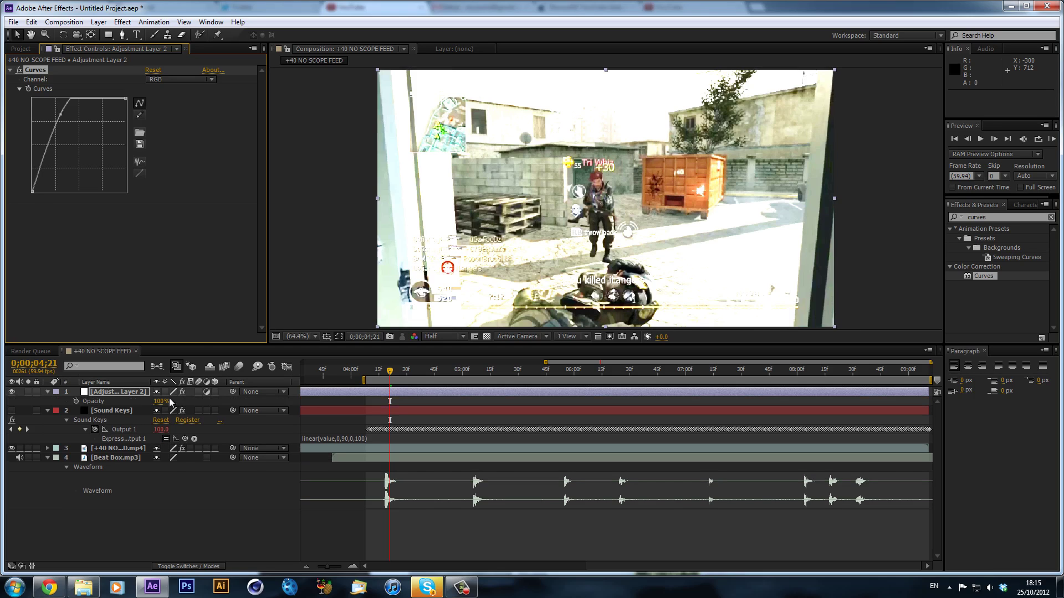
pyautogui.moveTo(159, 400); pyautogui.dragTo(85, 429)
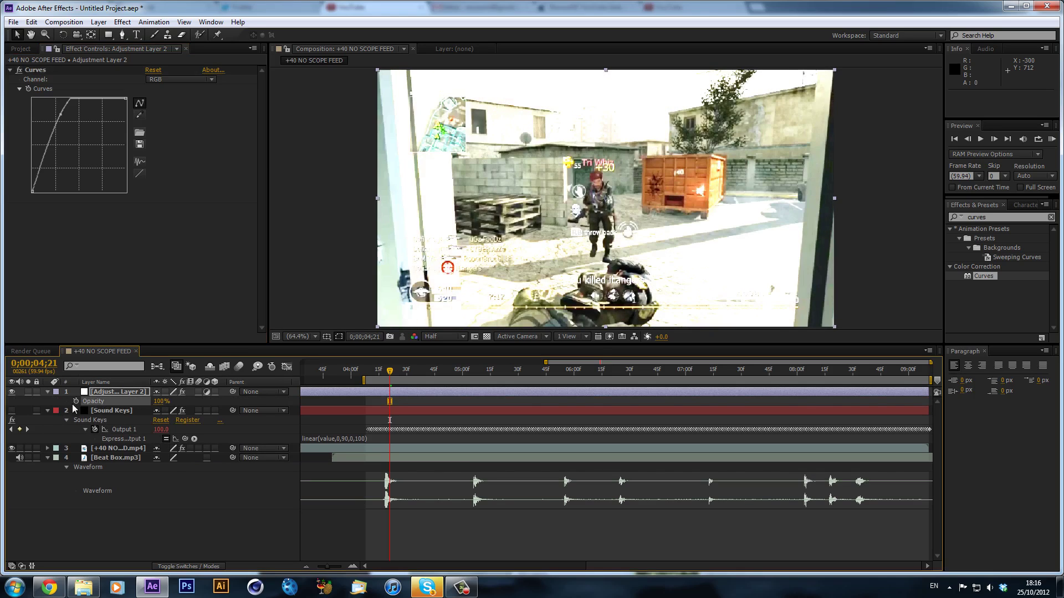
pyautogui.keyDown('alt'); pyautogui.click(76, 401); pyautogui.keyUp('alt')
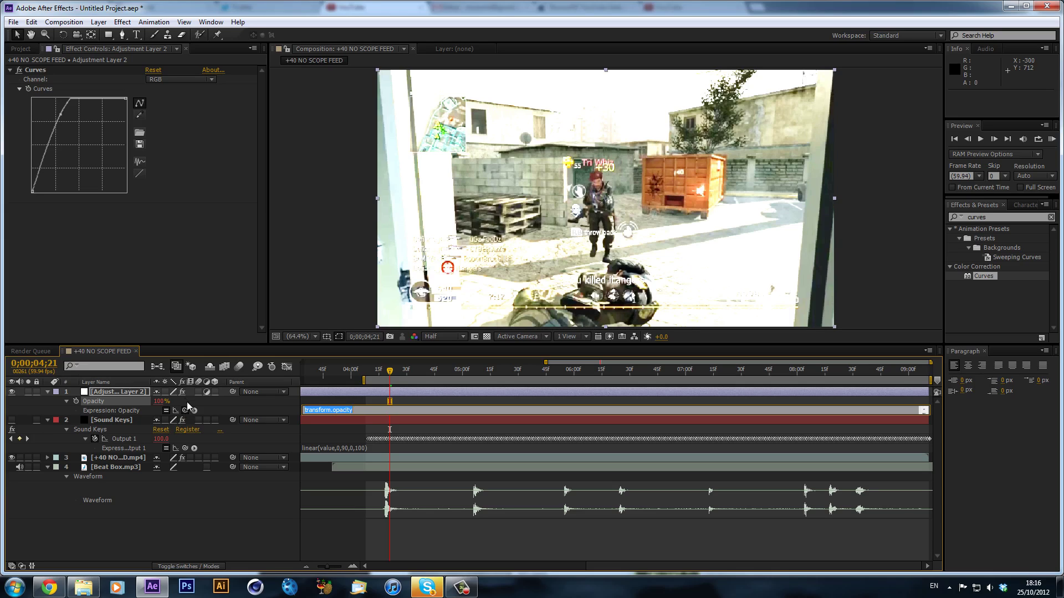
pyautogui.moveTo(185, 411); pyautogui.dragTo(121, 438)
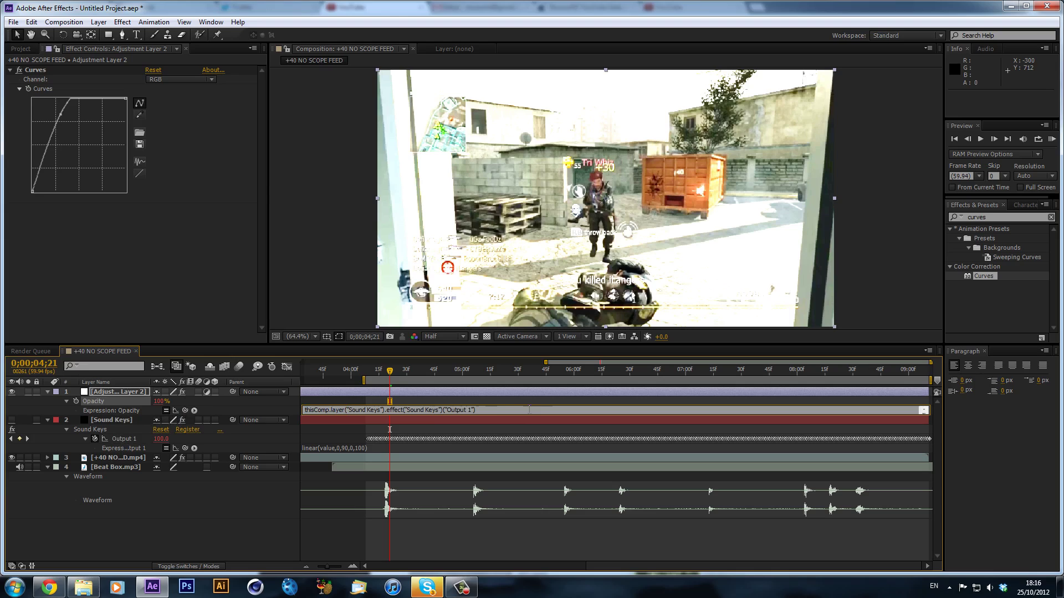
pyautogui.click(278, 435)
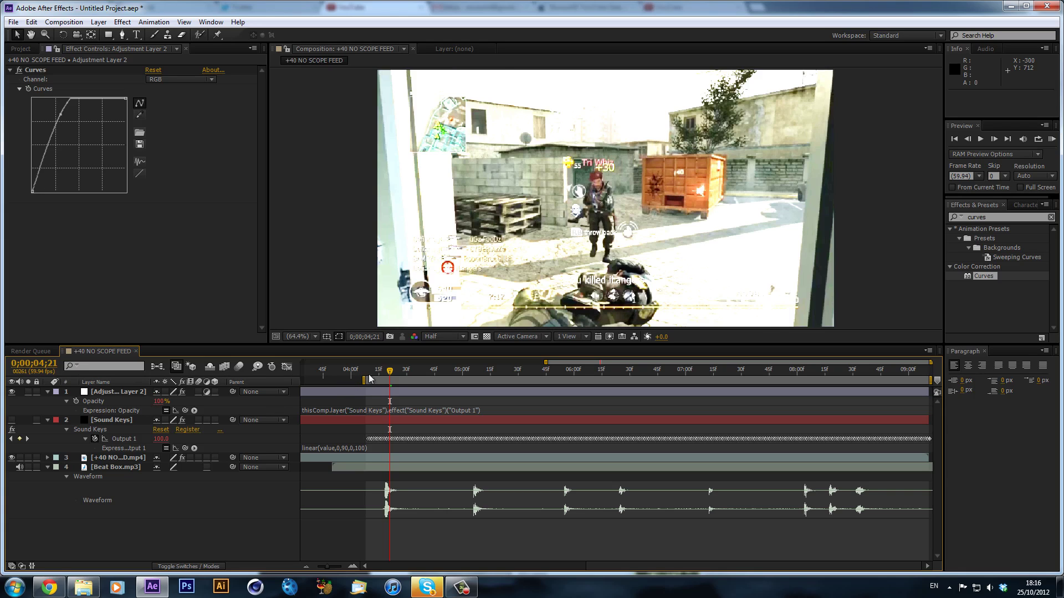
# Preview and scrub the composition to 0;00;06;44 to check the adjustment layer's brightness flashes against the beats, and select that layer.
pyautogui.moveTo(370, 377); pyautogui.dragTo(638, 367)
pyautogui.press('KP_0')
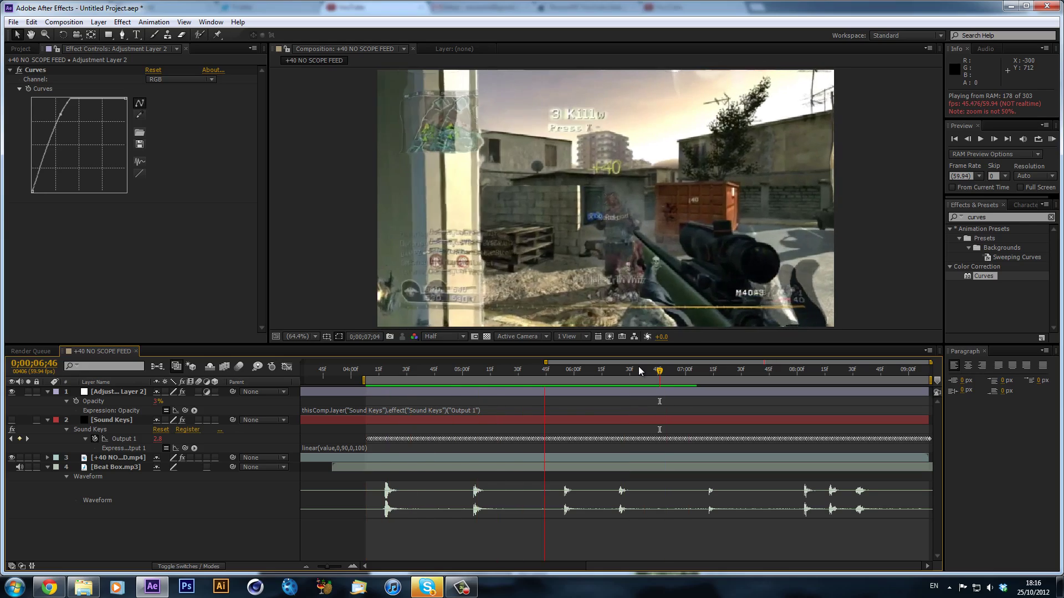
pyautogui.press('space')
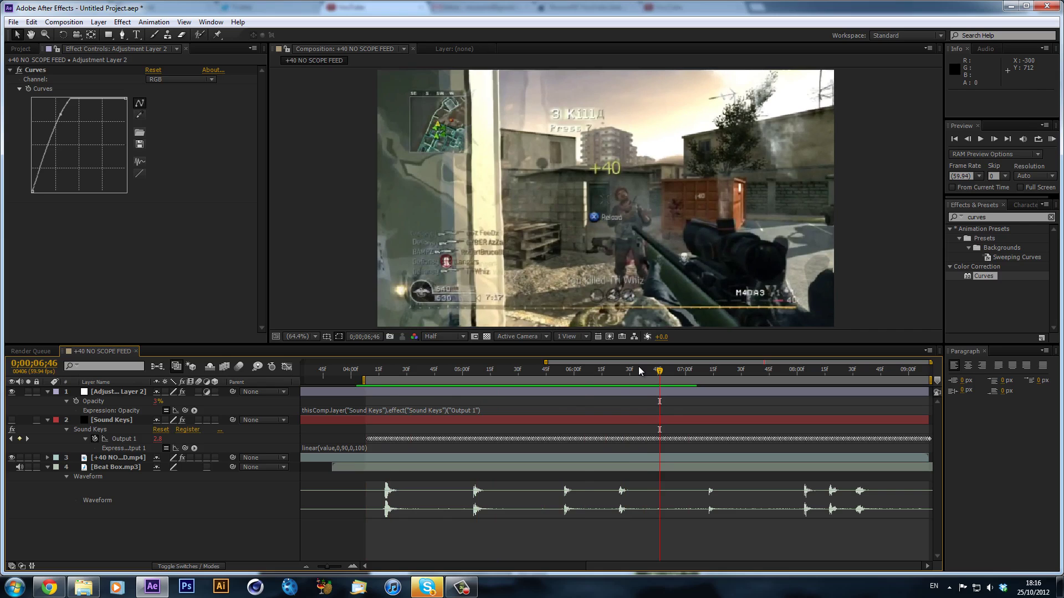
pyautogui.moveTo(372, 369); pyautogui.dragTo(656, 365)
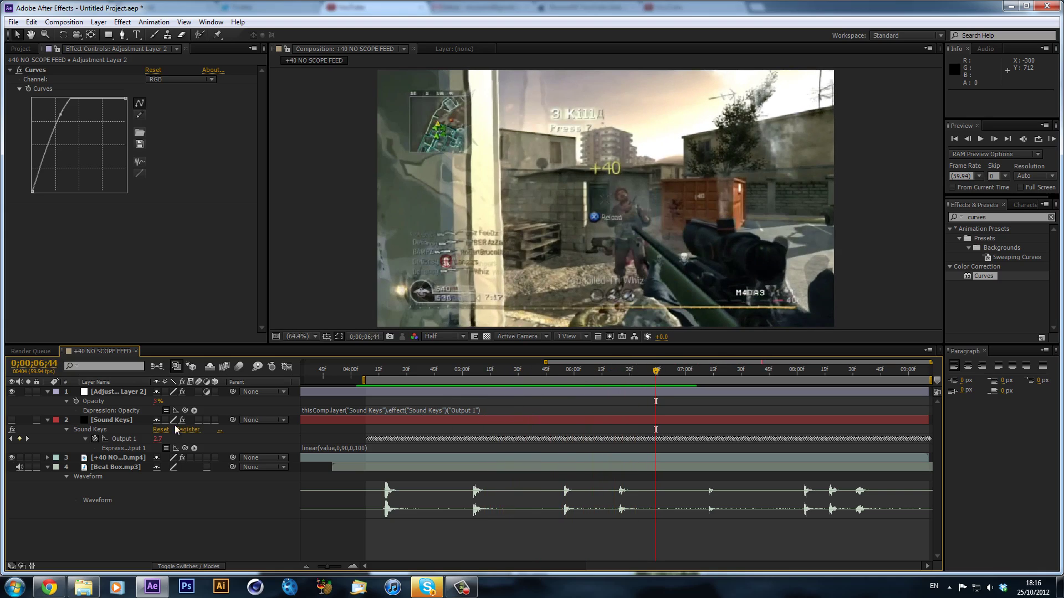
pyautogui.click(126, 391)
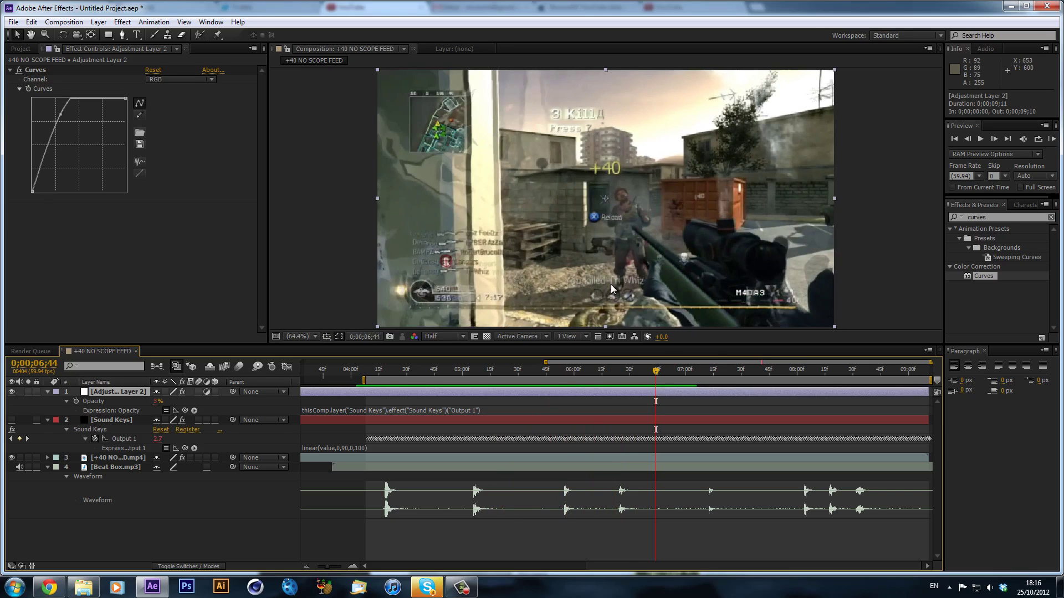
# Delete the adjustment layer and remove the fourth argument from the Sound Keys layer's Output 1 expression.
pyautogui.press('Delete')
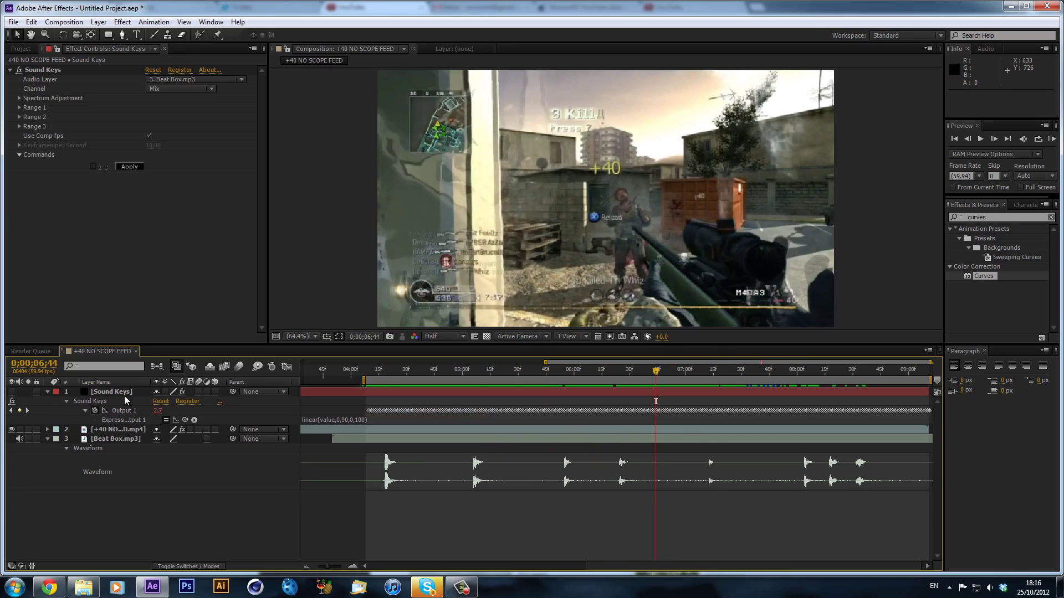
pyautogui.click(333, 419)
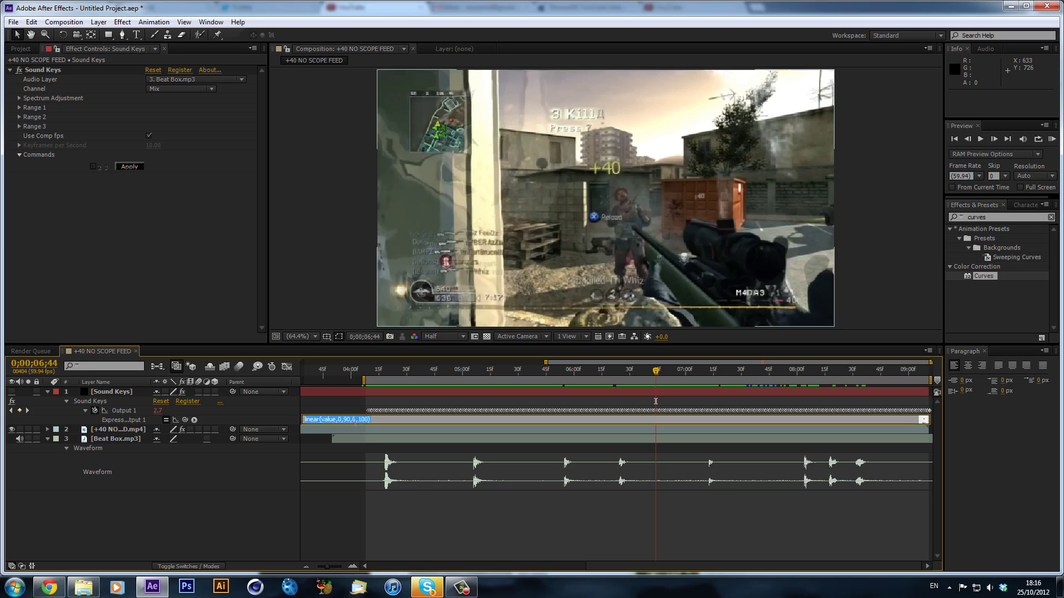
pyautogui.press('BackSpace')
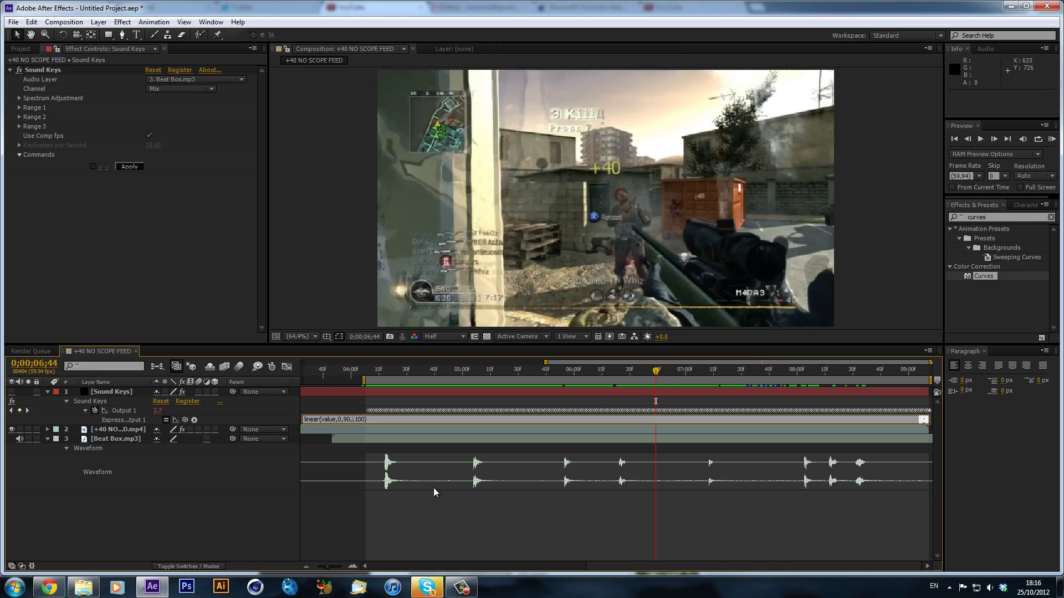
pyautogui.click(120, 430)
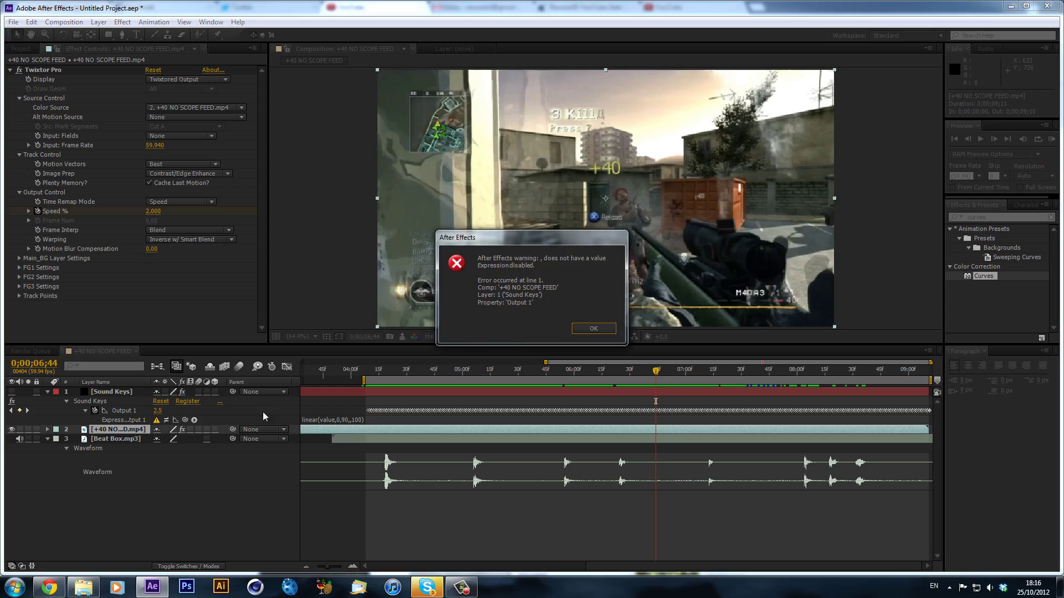
pyautogui.click(592, 328)
# Reveal the gameplay clip's Scale property and rewrite the Sound Keys Output 1 expression as linear(value,0,90,100,115).
pyautogui.press('s')
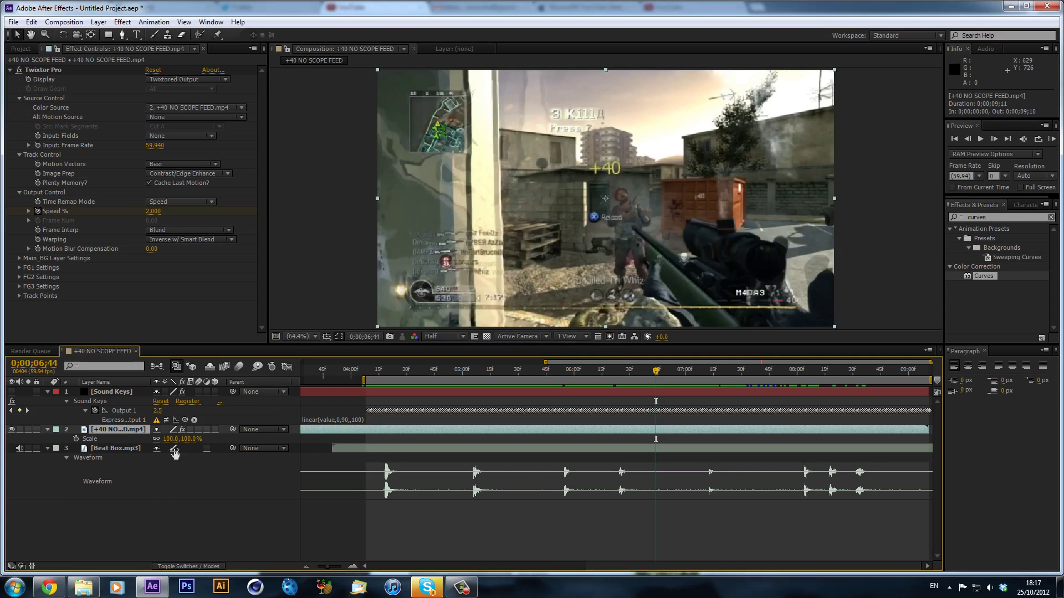
pyautogui.click(351, 419)
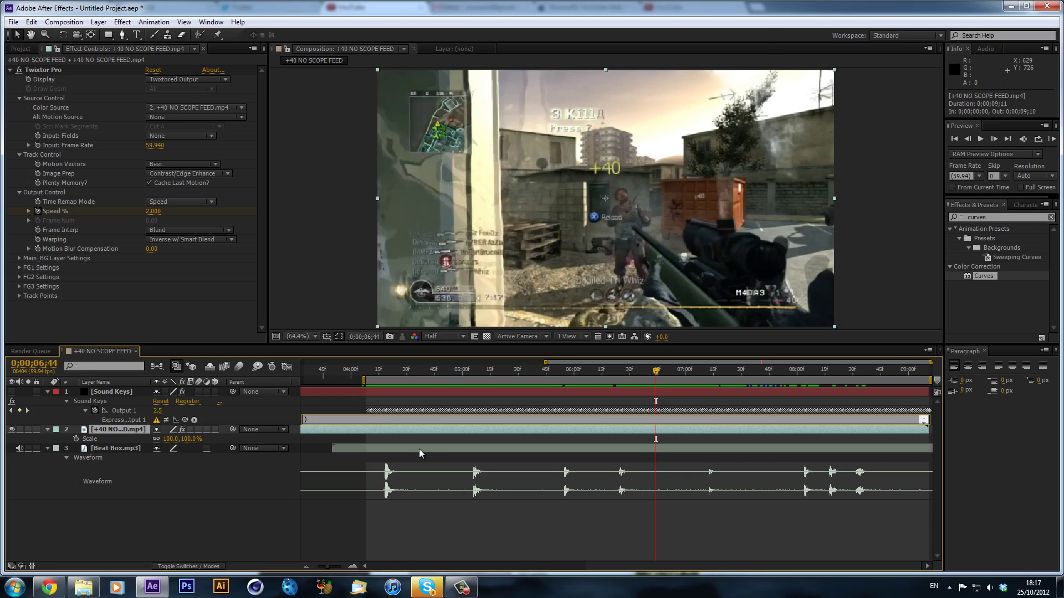
pyautogui.write('linear(value,0,90,100,115)')
pyautogui.click(354, 408)
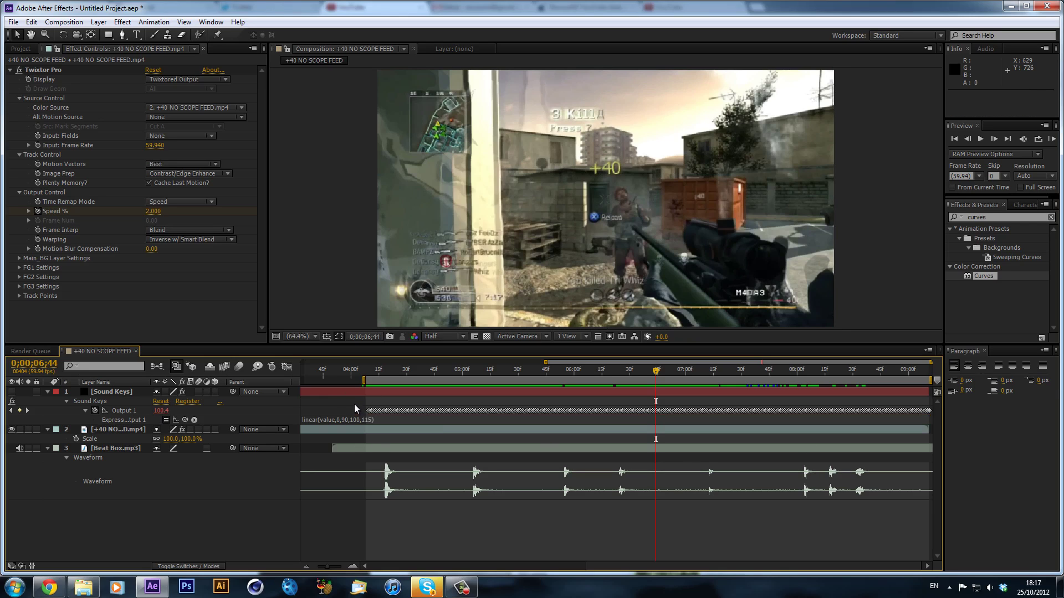
# Link the gameplay clip's Scale to Output 1 of the Sound Keys layer with a pick-whipped expression.
pyautogui.moveTo(394, 372); pyautogui.dragTo(417, 376)
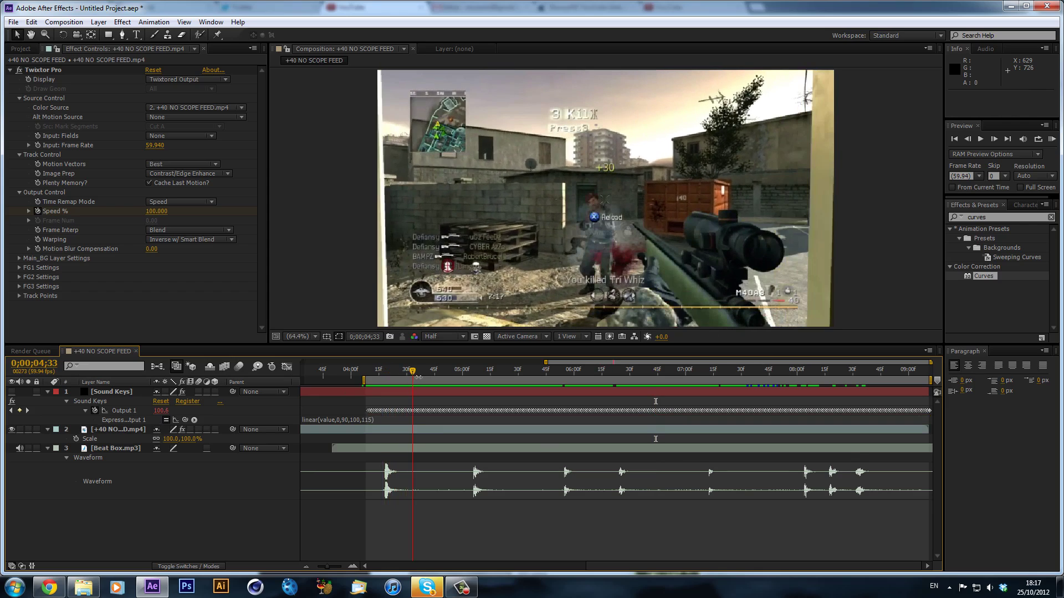
pyautogui.keyDown('alt'); pyautogui.click(76, 438); pyautogui.keyUp('alt')
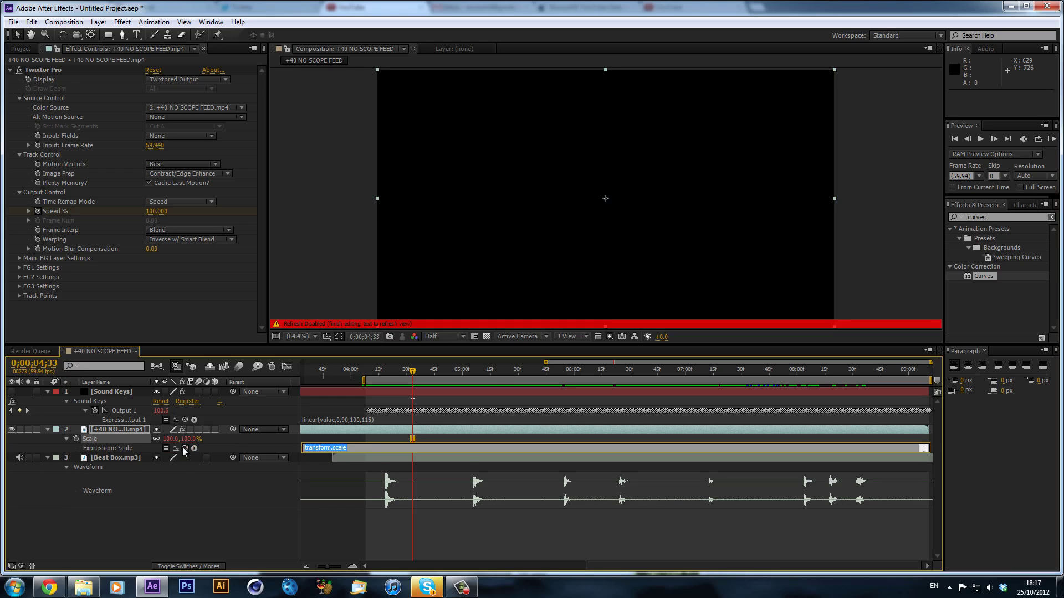
pyautogui.moveTo(135, 414); pyautogui.dragTo(130, 411)
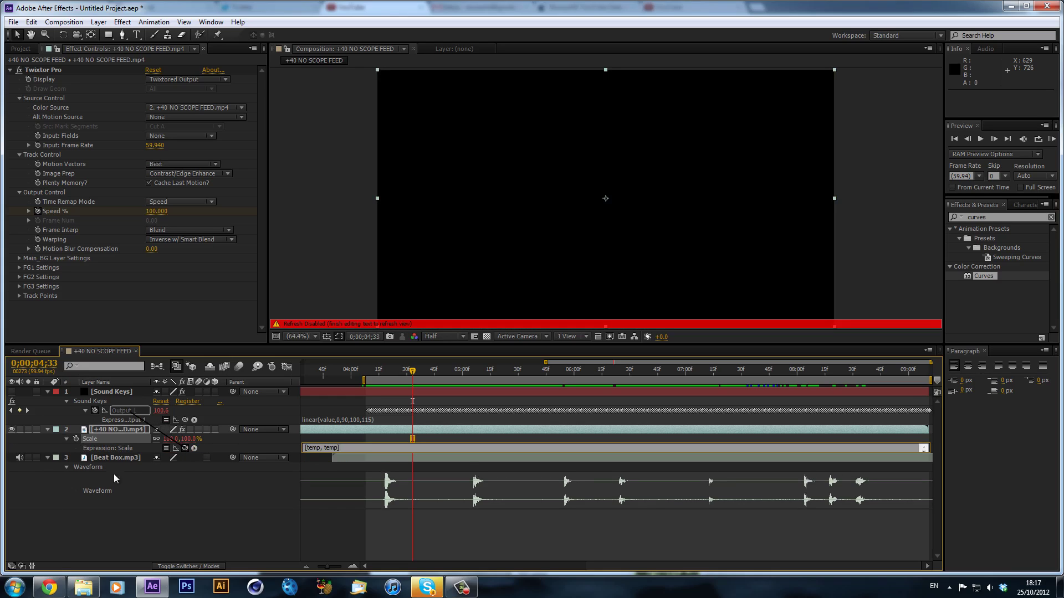
pyautogui.click(175, 527)
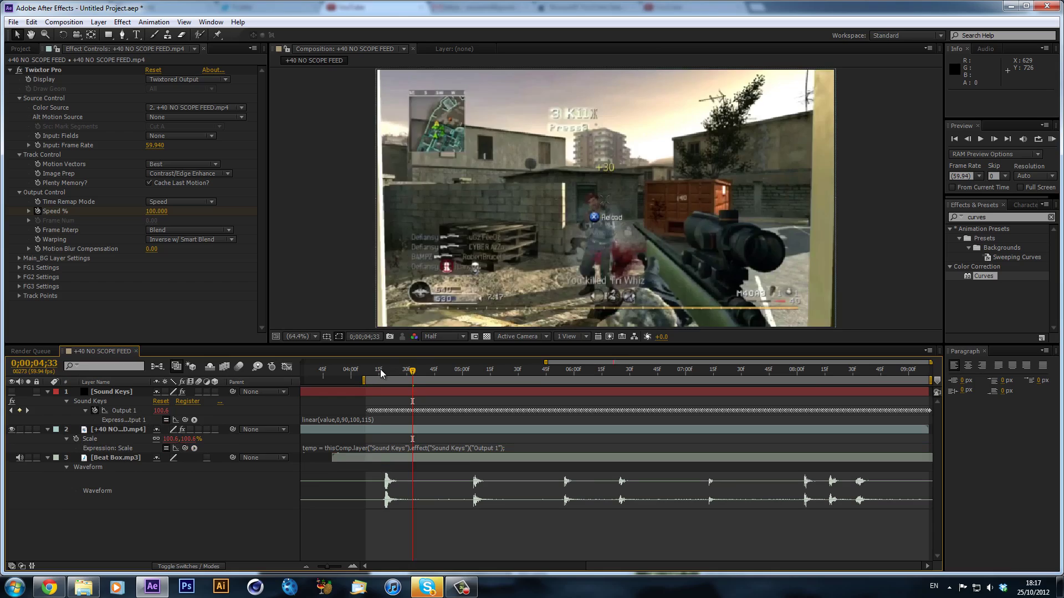
# Scrub and RAM-preview the composition to check the gameplay clip's scale pulses against the audio beats.
pyautogui.moveTo(380, 369); pyautogui.dragTo(573, 369)
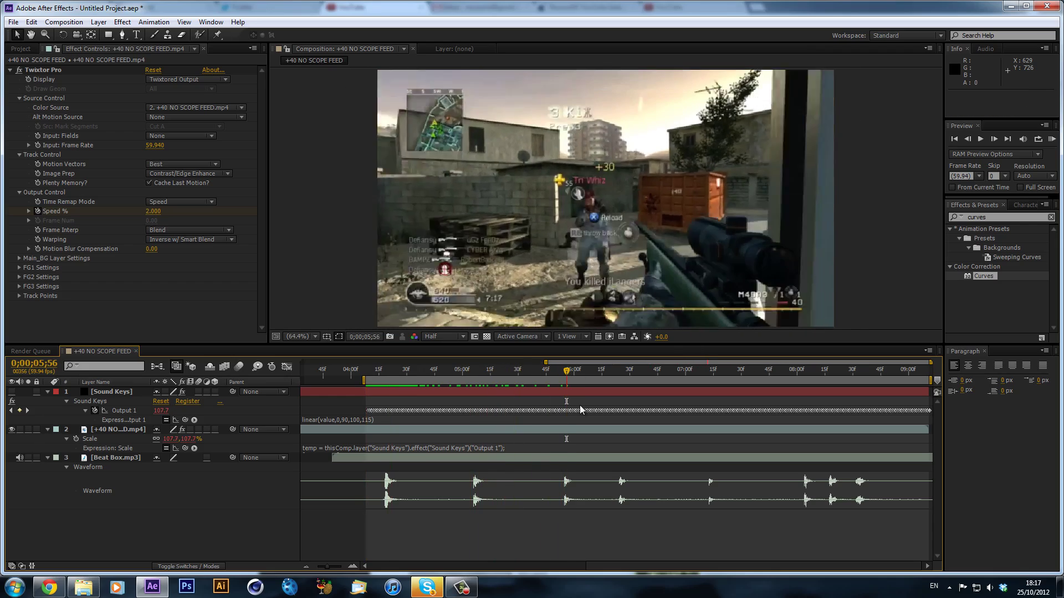
pyautogui.press('KP_0')
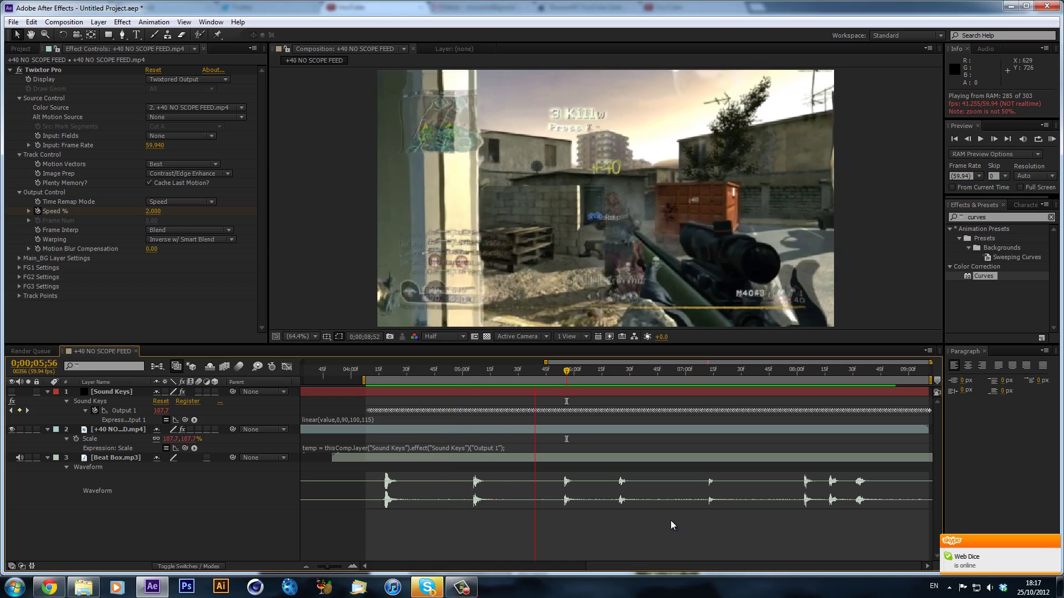
pyautogui.click(588, 518)
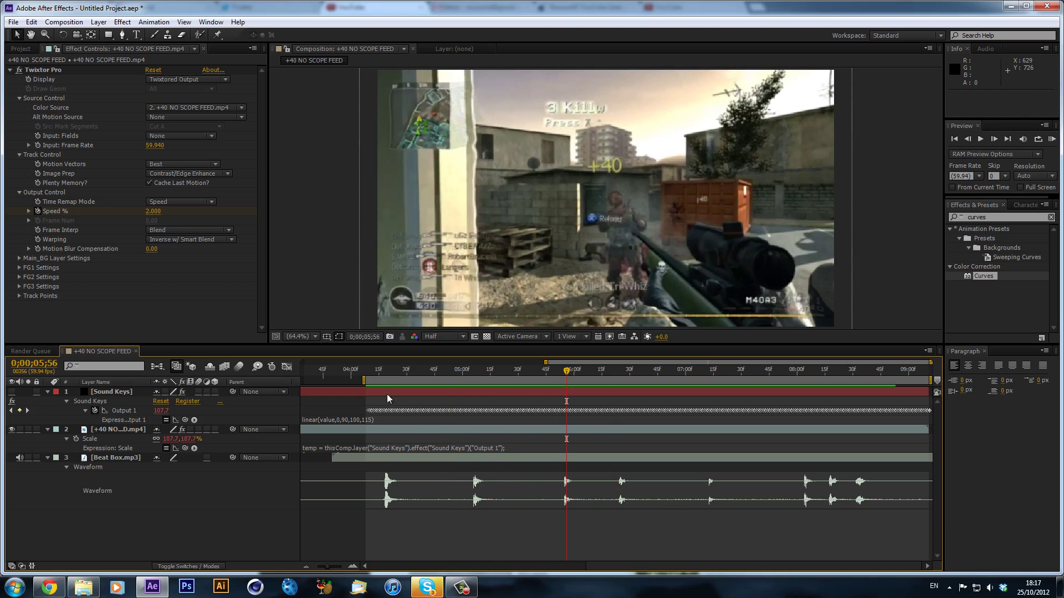
pyautogui.moveTo(374, 377); pyautogui.dragTo(402, 374)
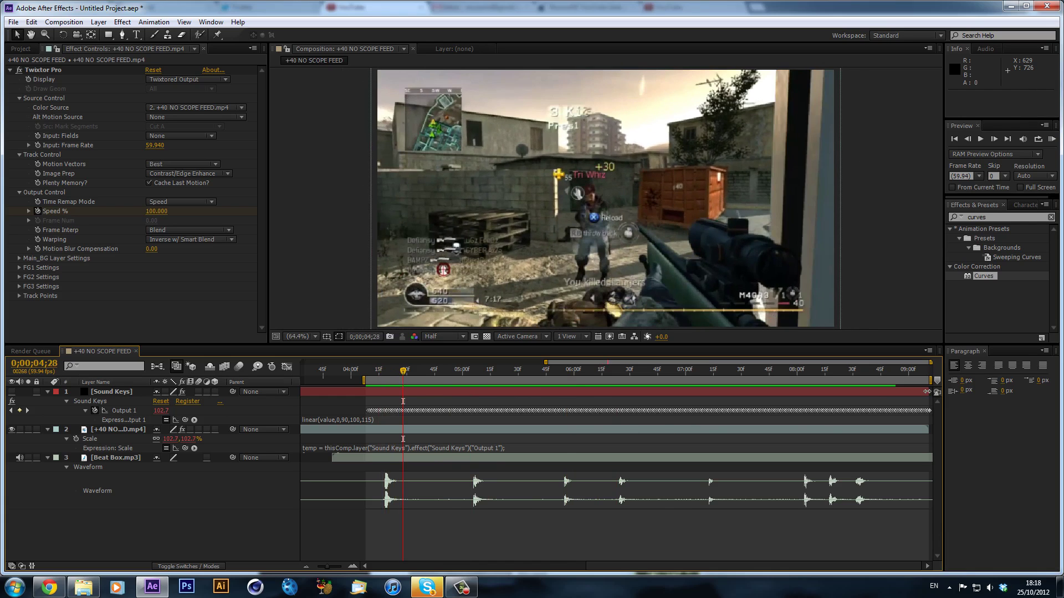
pyautogui.press('KP_0')
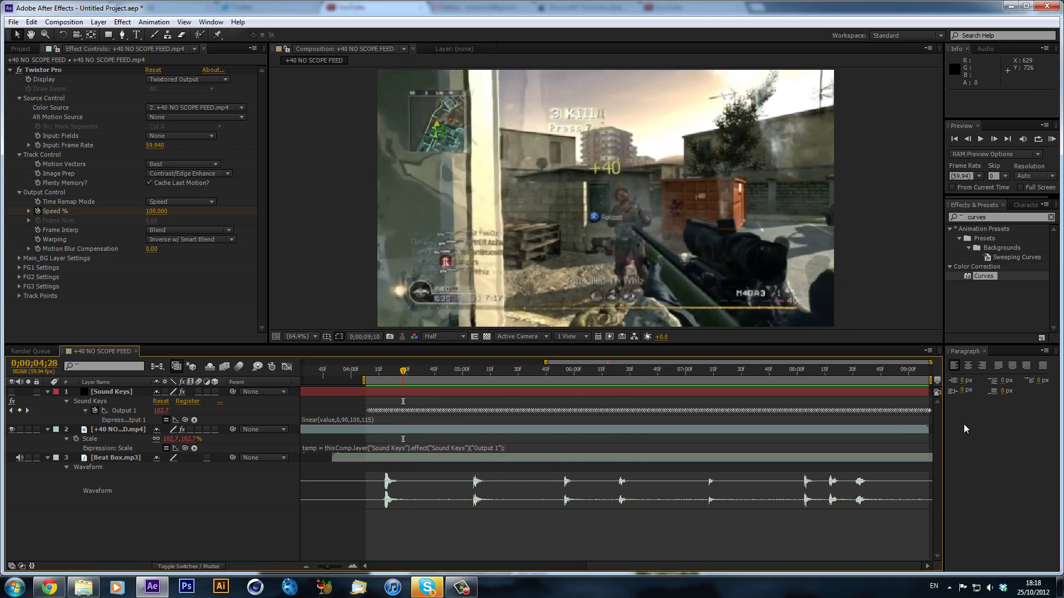
pyautogui.click(715, 425)
pyautogui.moveTo(467, 372); pyautogui.dragTo(431, 371)
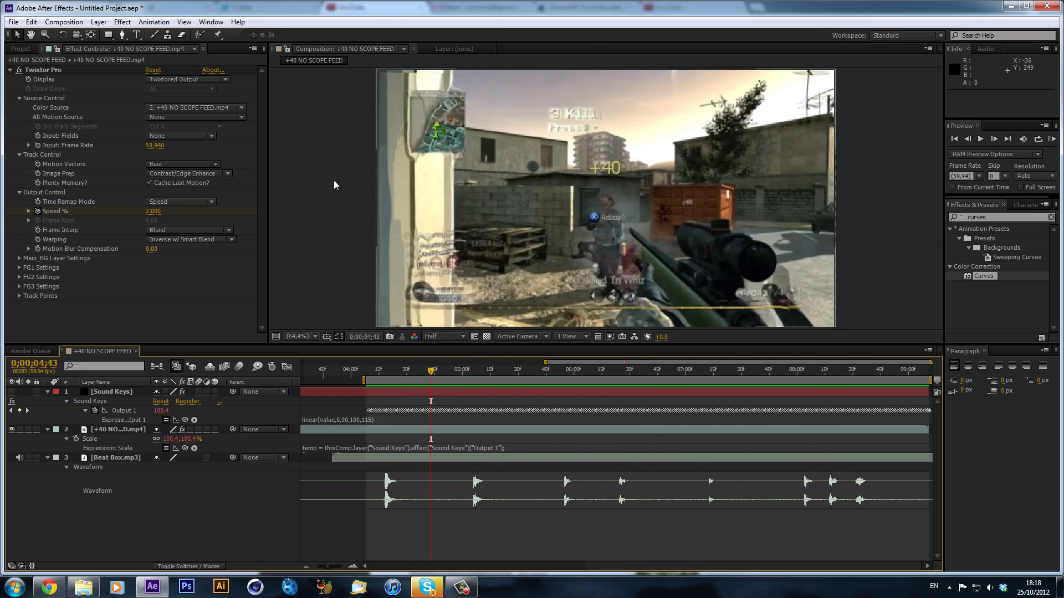
# Scrub around the first beat to 0;00;04;17 to examine how the clip's Scale responds to the audio peak.
pyautogui.click(470, 589)
pyautogui.click(470, 591)
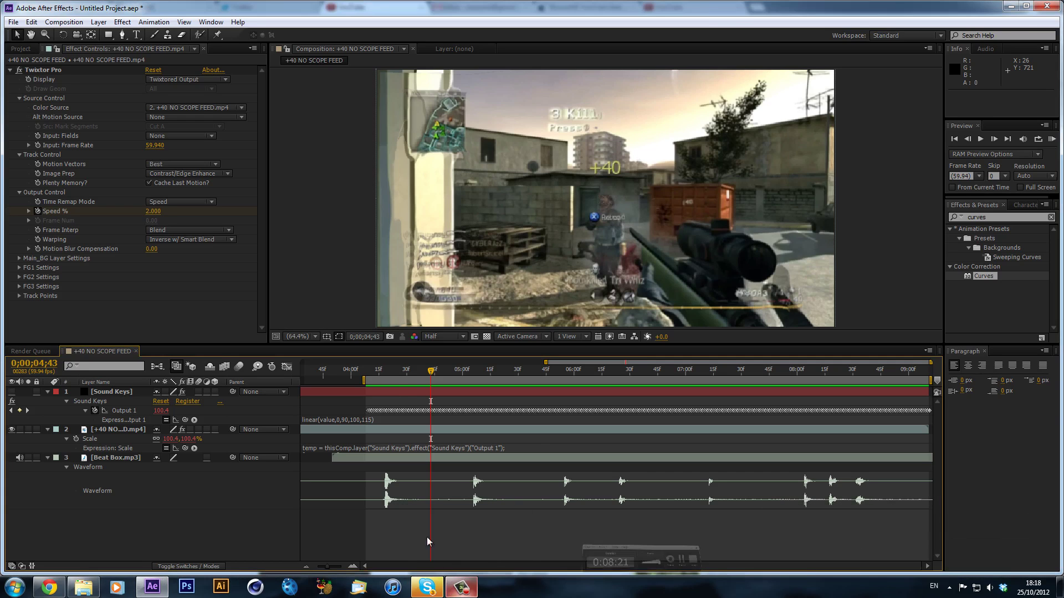
pyautogui.click(381, 374)
pyautogui.moveTo(383, 380); pyautogui.dragTo(398, 380)
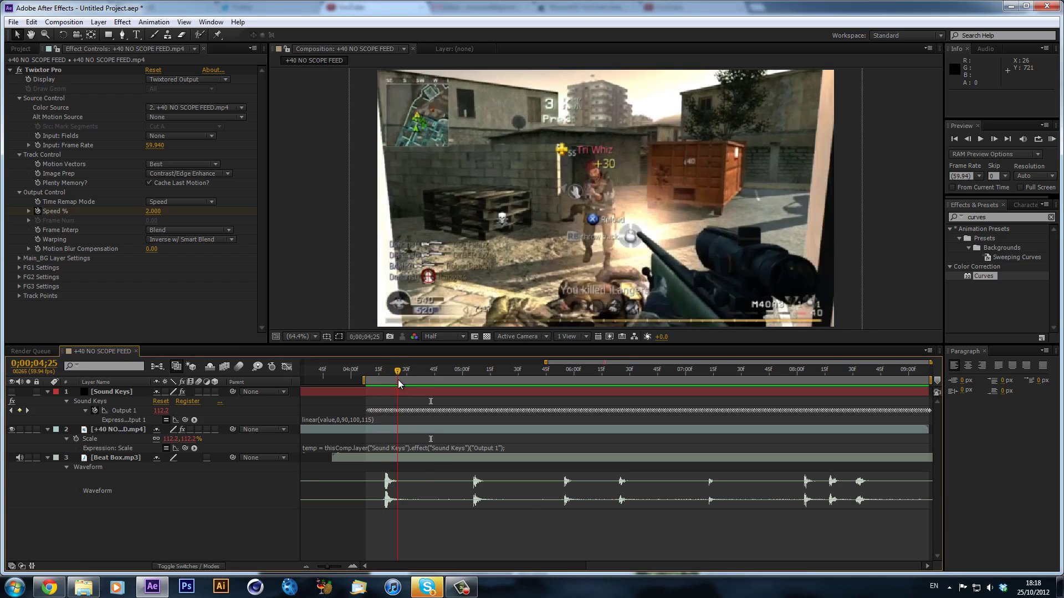
pyautogui.moveTo(463, 593)
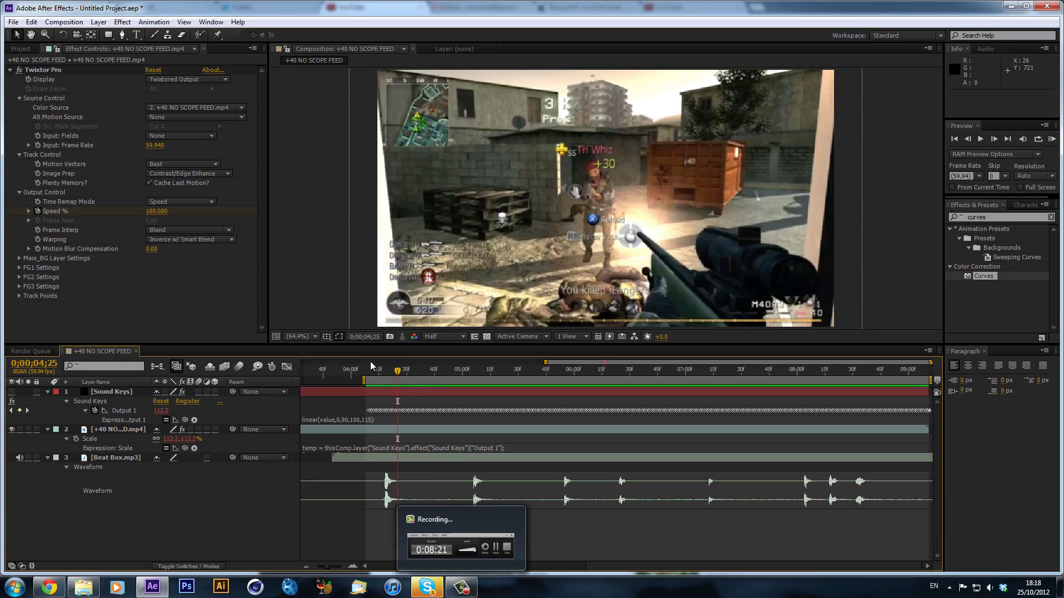
pyautogui.click(382, 370)
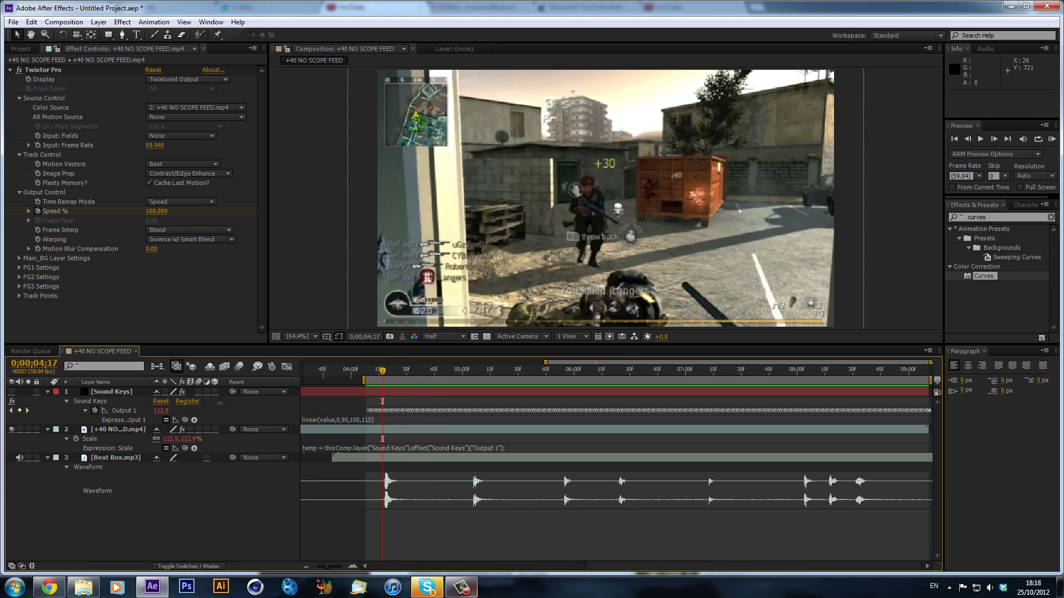